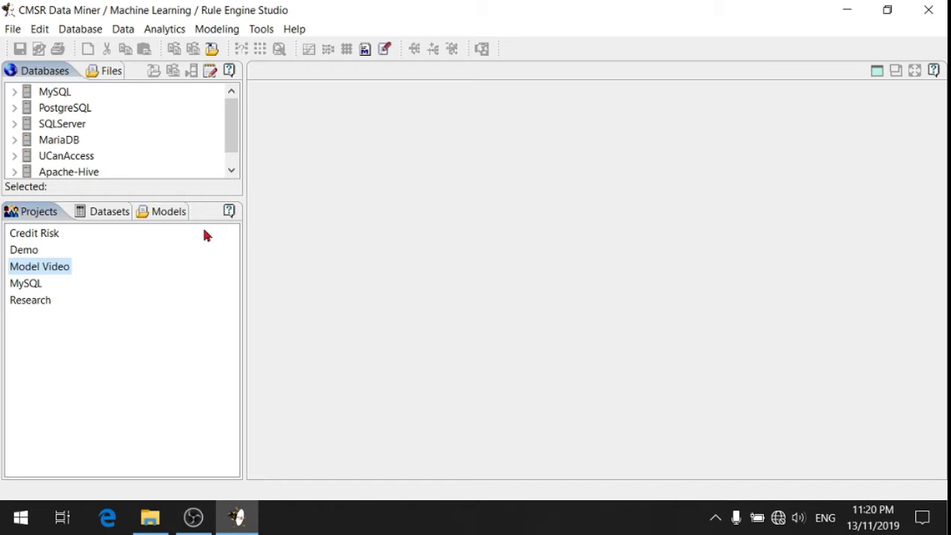
# - Open the german_credit dataset and start configuring a new neural network from it
pyautogui.click(117, 219)
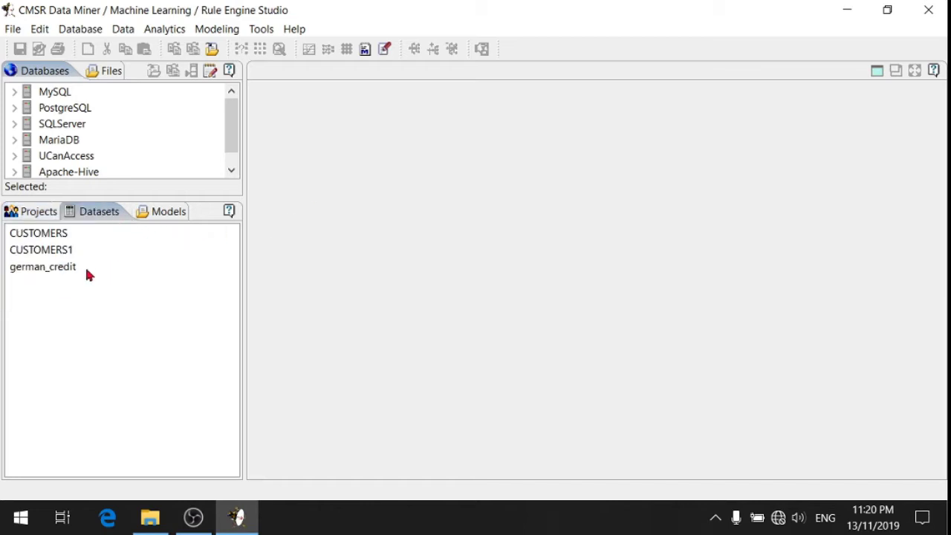
pyautogui.doubleClick(64, 270)
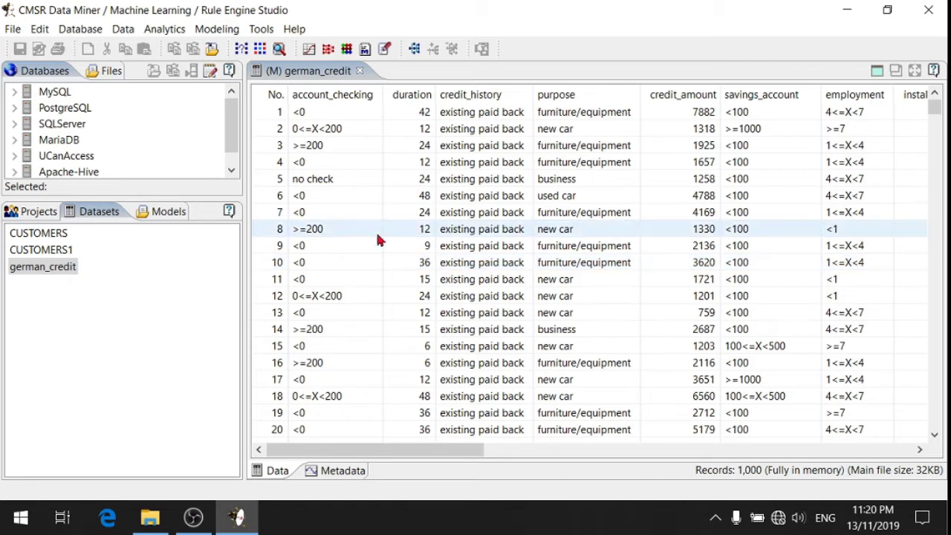
pyautogui.click(327, 50)
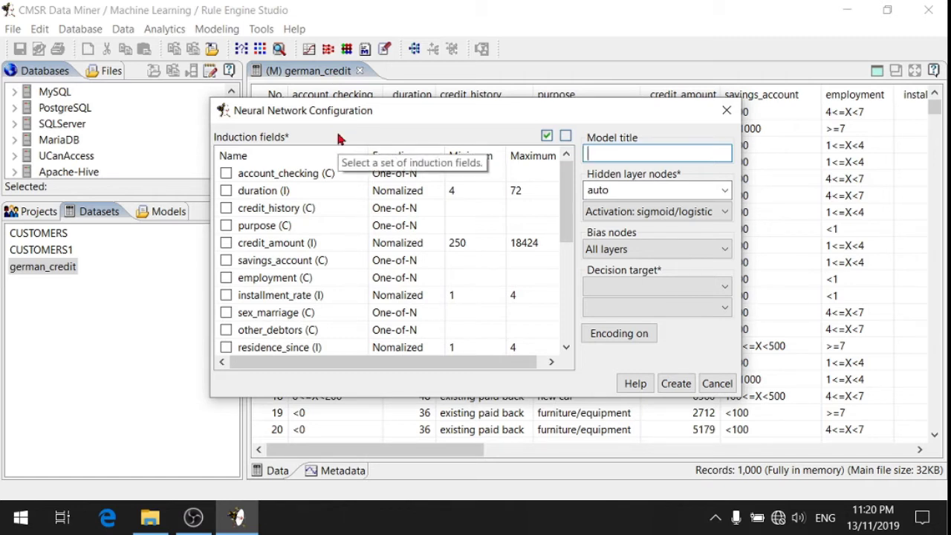
# - Include all induction fields in the network except riskclass and riskflag
pyautogui.click(547, 136)
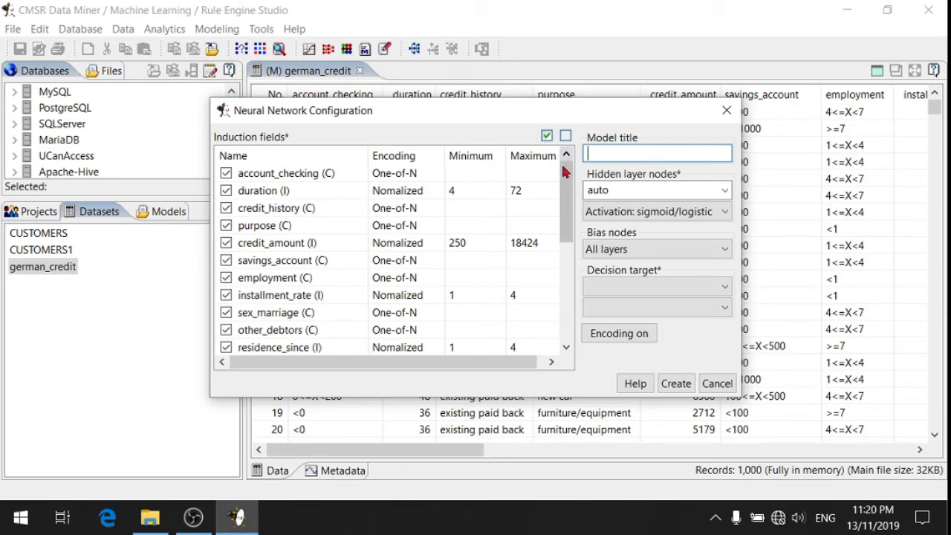
pyautogui.moveTo(566, 167); pyautogui.dragTo(568, 315)
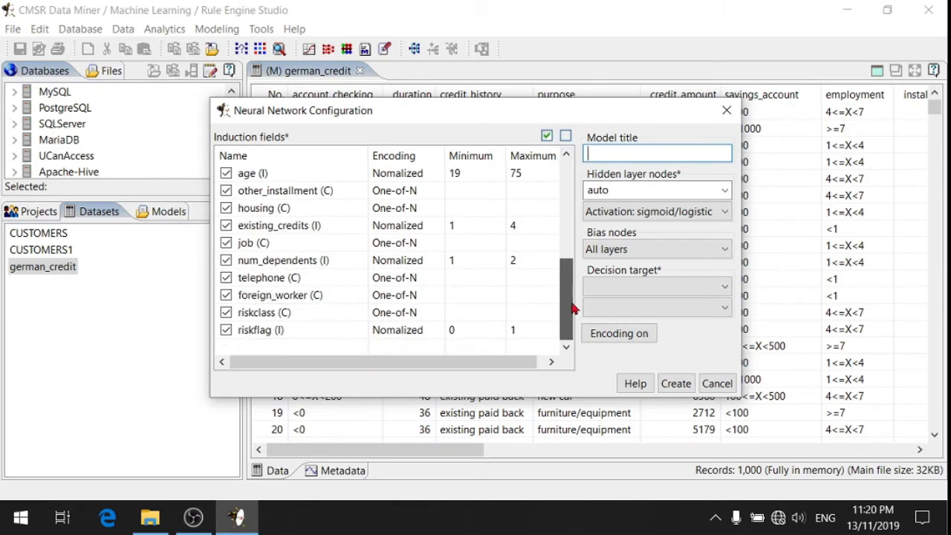
pyautogui.click(226, 330)
pyautogui.click(226, 313)
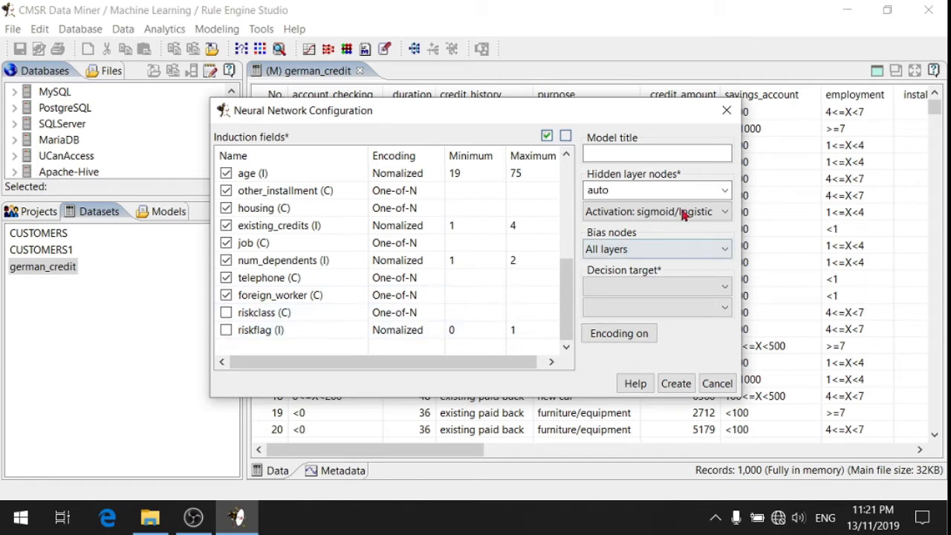
# - Set the hidden layer nodes to 7 and choose the sigmoid/logistic activation
pyautogui.click(725, 192)
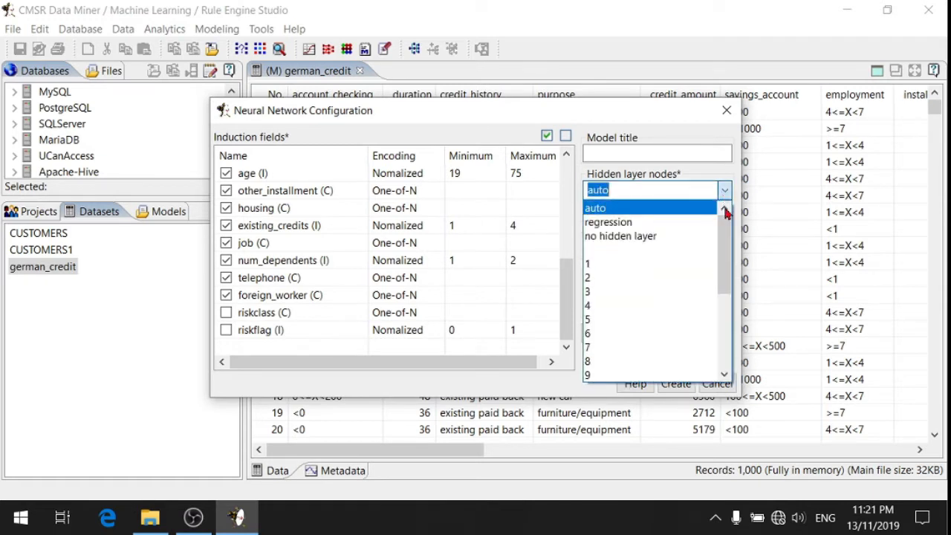
pyautogui.moveTo(724, 244); pyautogui.dragTo(728, 336)
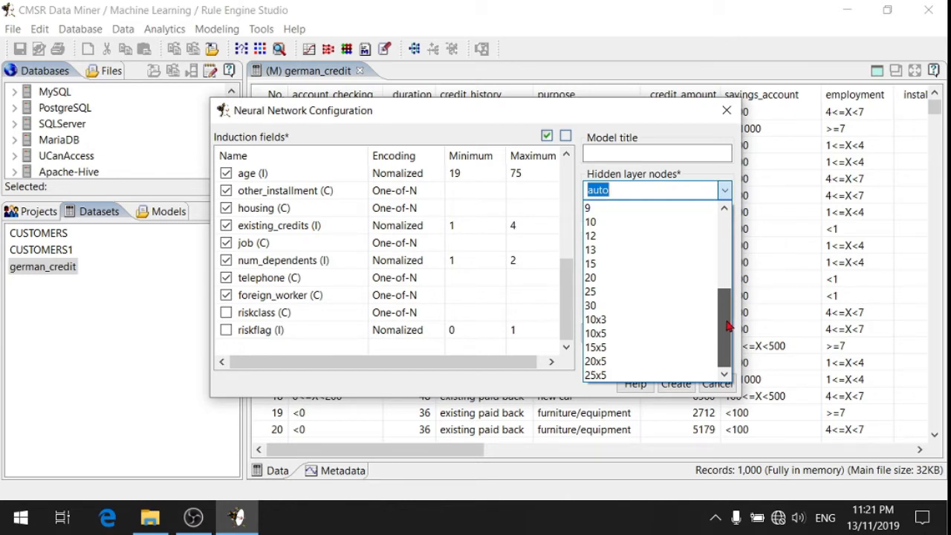
pyautogui.moveTo(728, 327); pyautogui.dragTo(717, 289)
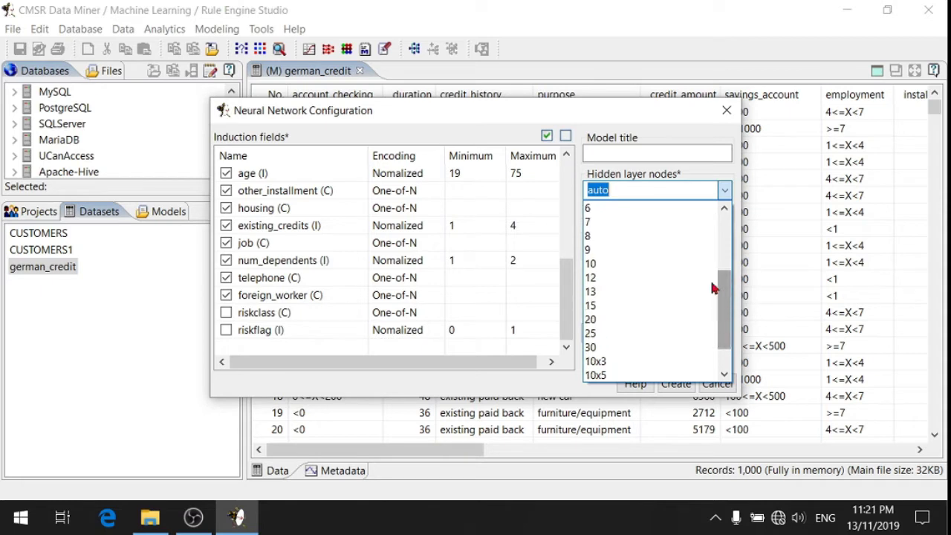
pyautogui.click(598, 227)
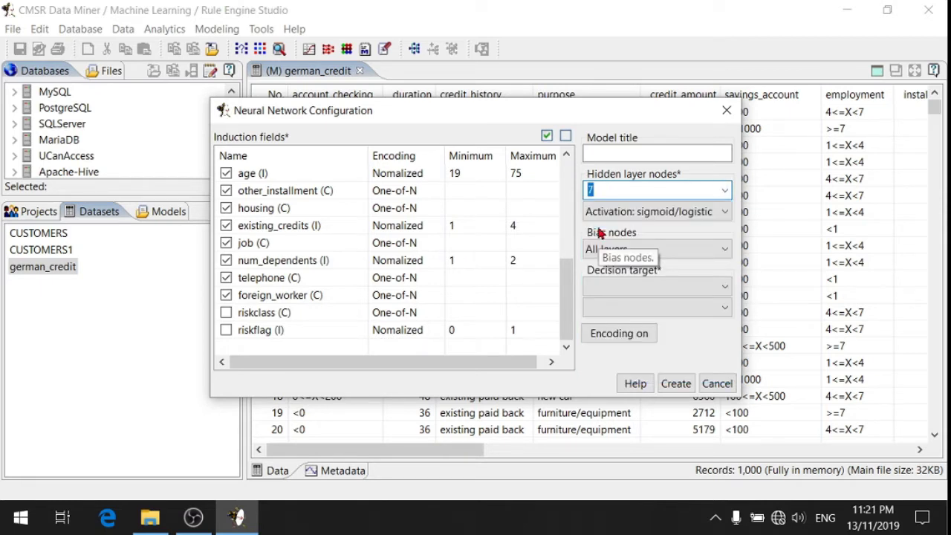
pyautogui.click(726, 211)
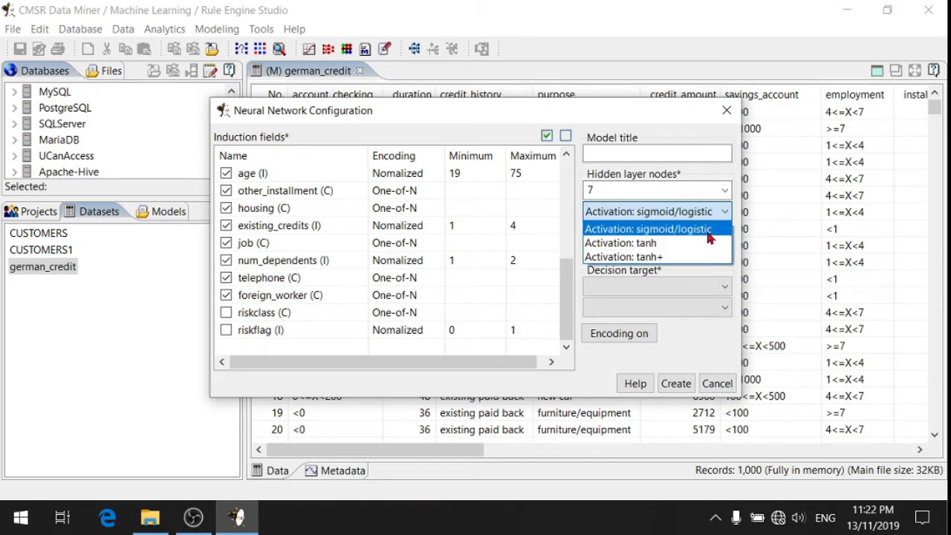
pyautogui.click(708, 236)
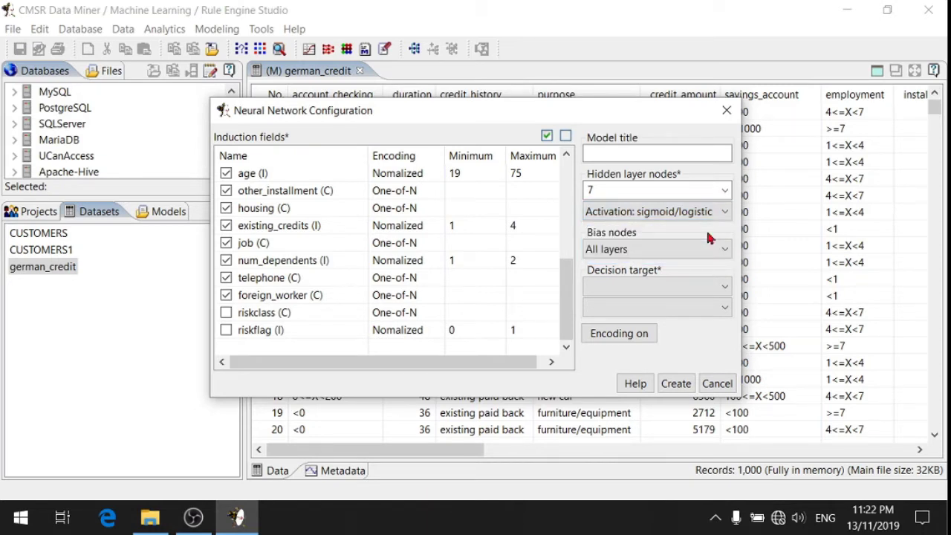
# - Choose riskflag as the decision target and create the neural network
pyautogui.click(725, 287)
pyautogui.moveTo(726, 353); pyautogui.dragTo(726, 457)
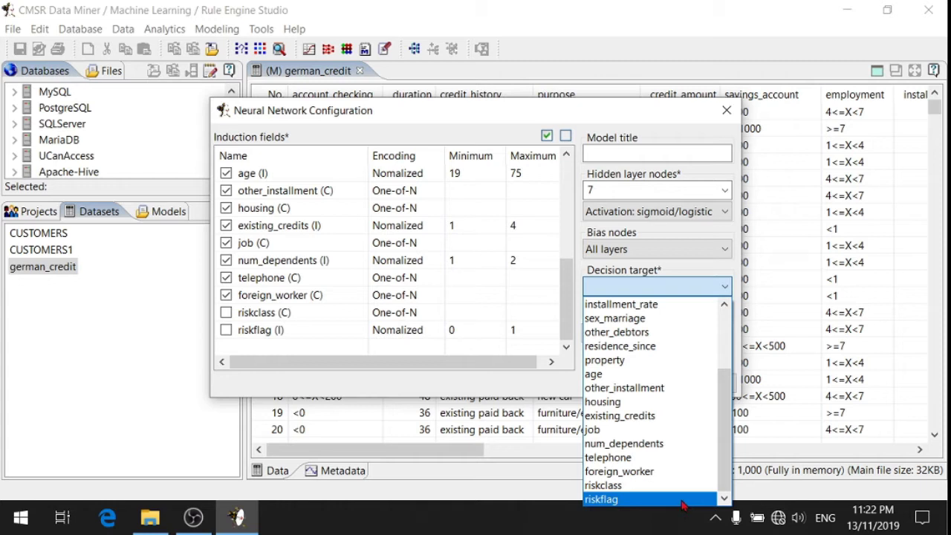
pyautogui.click(682, 503)
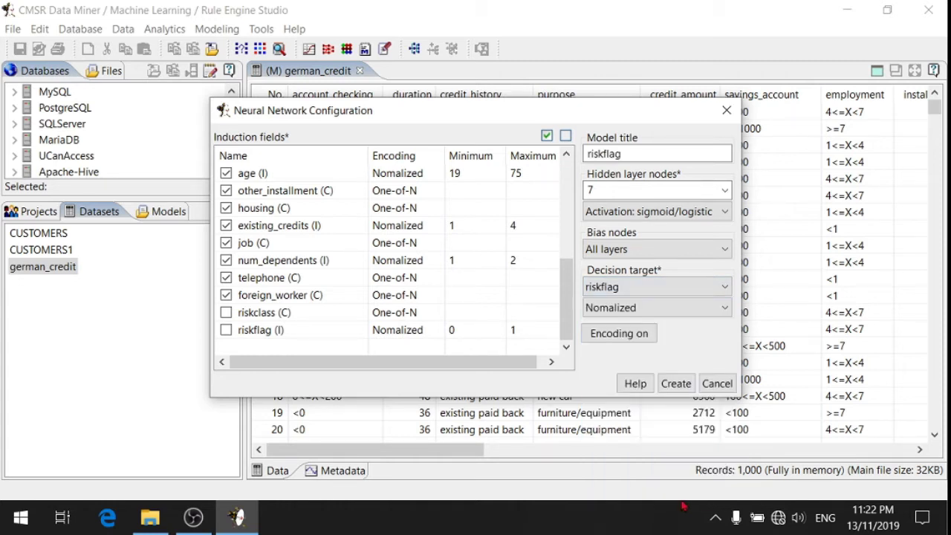
pyautogui.click(674, 385)
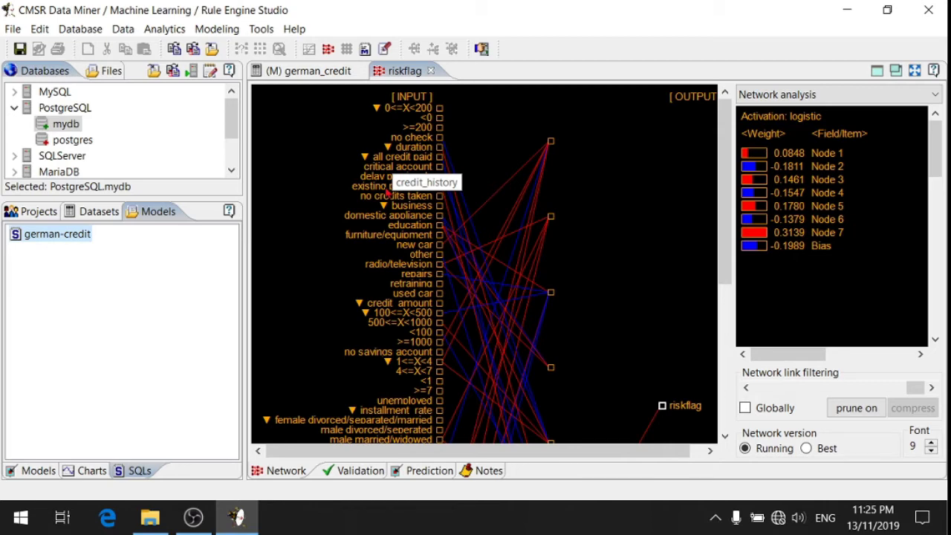
# - Train the network on the german_credit dataset with 1000 repeats, running the training three times
pyautogui.click(333, 51)
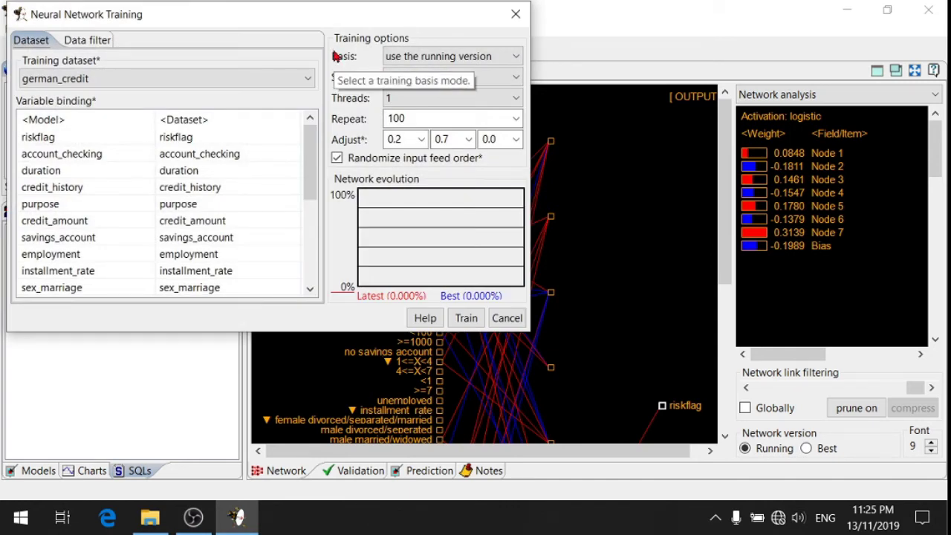
pyautogui.click(308, 81)
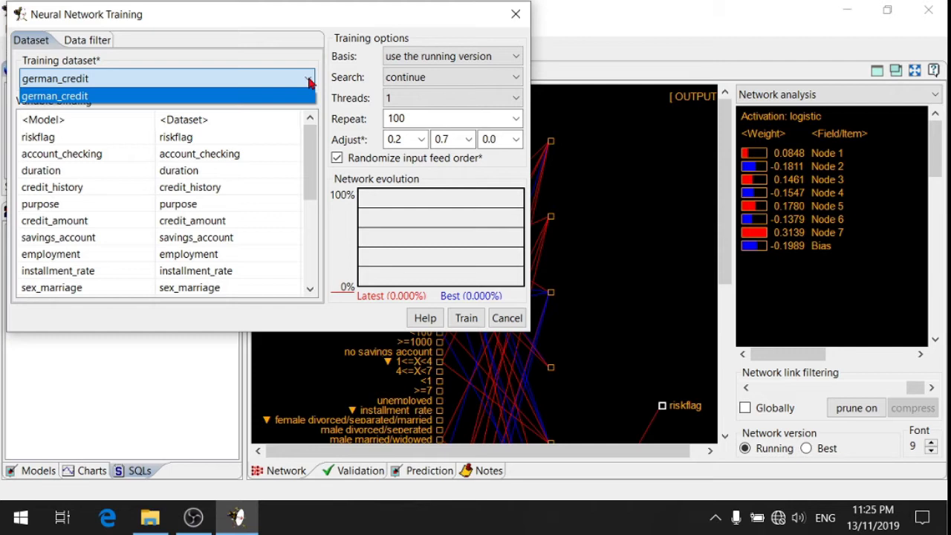
pyautogui.click(309, 82)
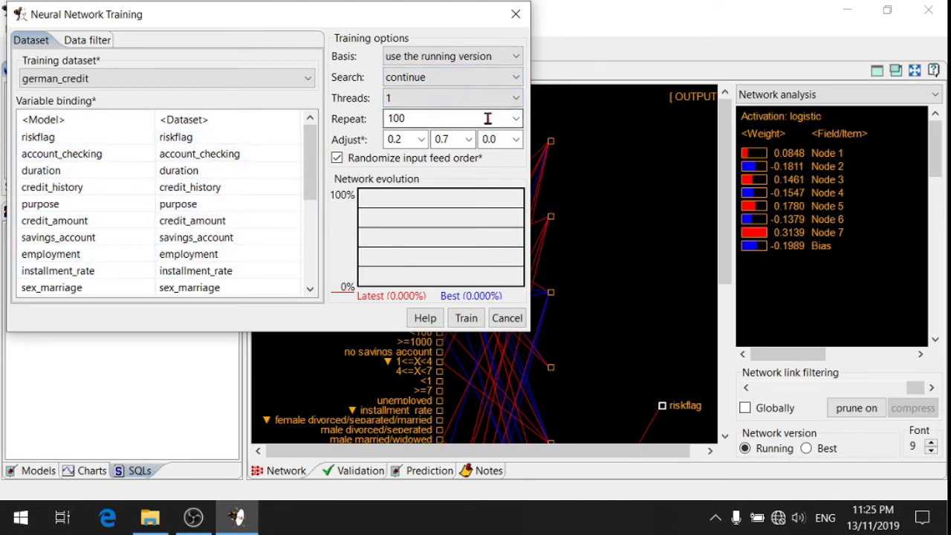
pyautogui.click(517, 121)
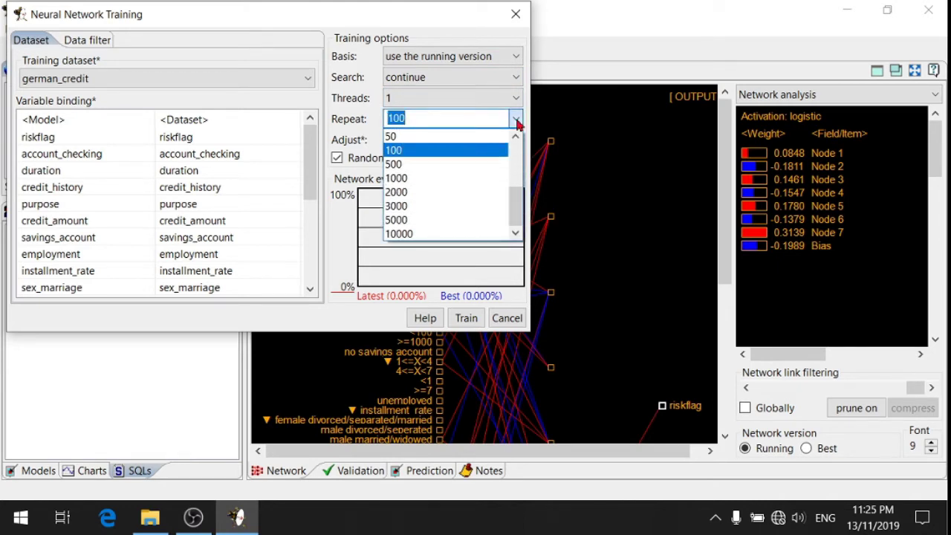
pyautogui.click(476, 178)
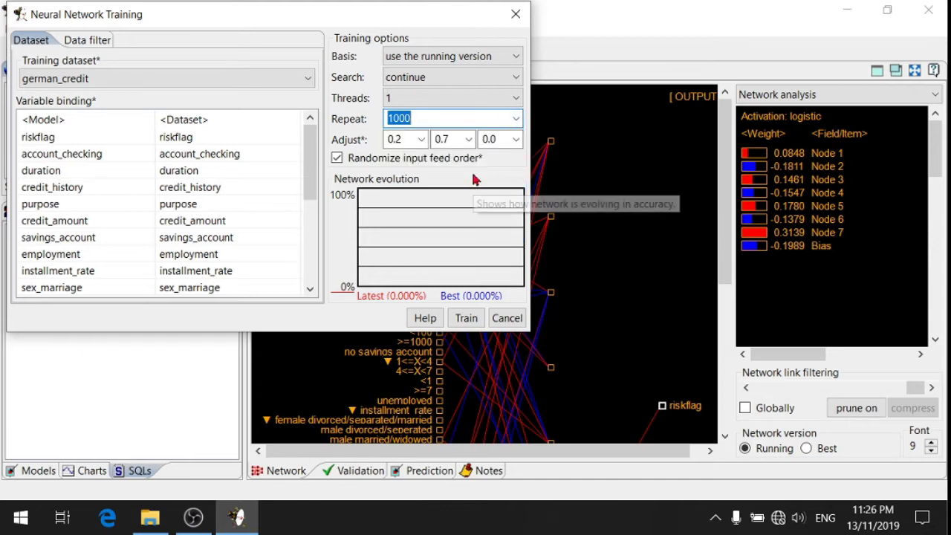
pyautogui.click(465, 319)
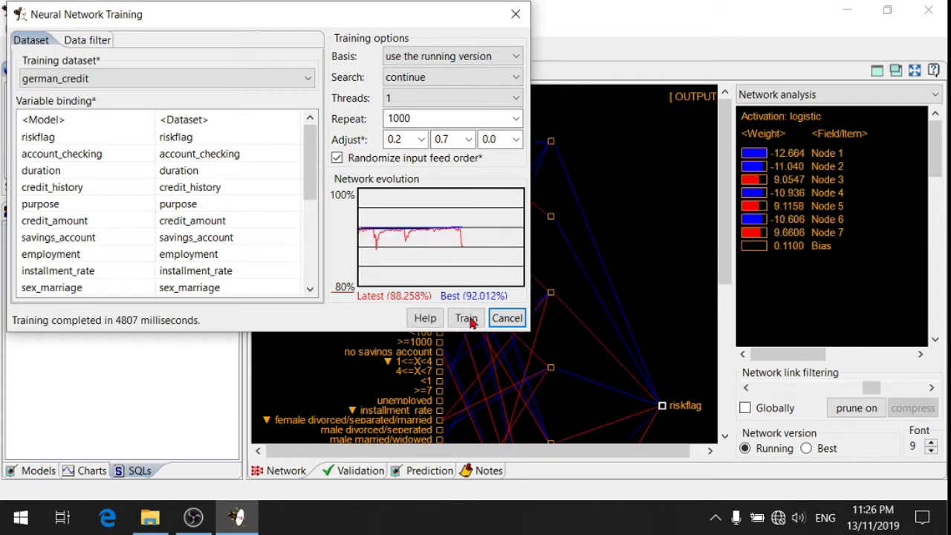
pyautogui.click(468, 318)
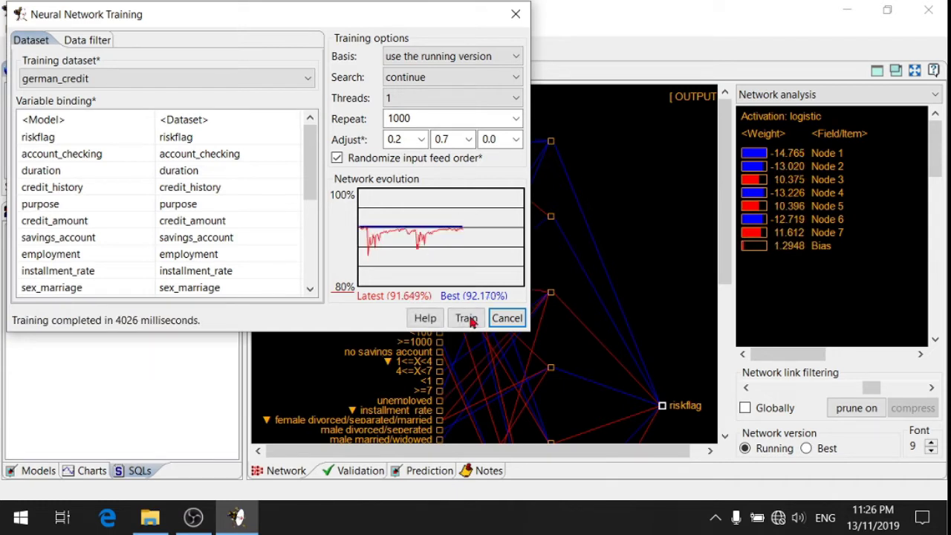
pyautogui.click(468, 318)
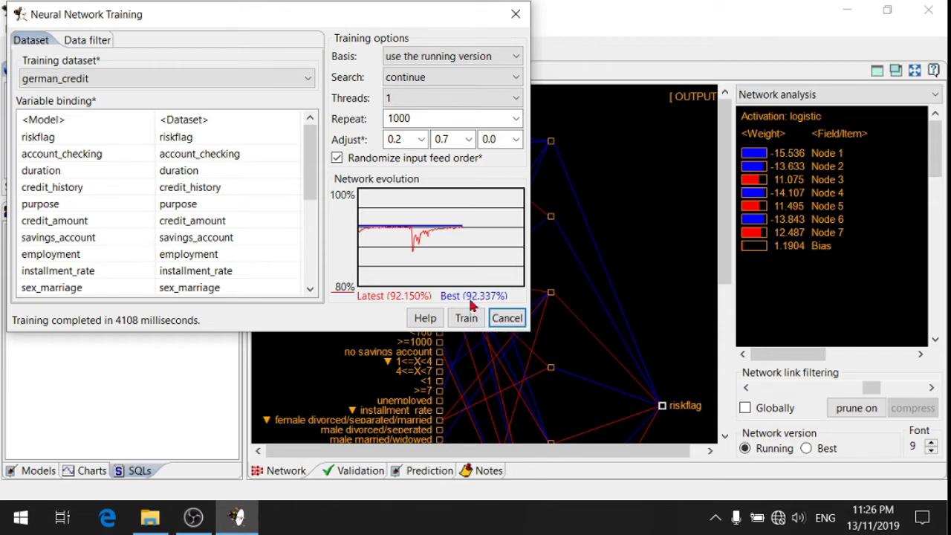
# - Set the first training adjust value to 0.1, run the training two more times and close the training dialog
pyautogui.click(421, 143)
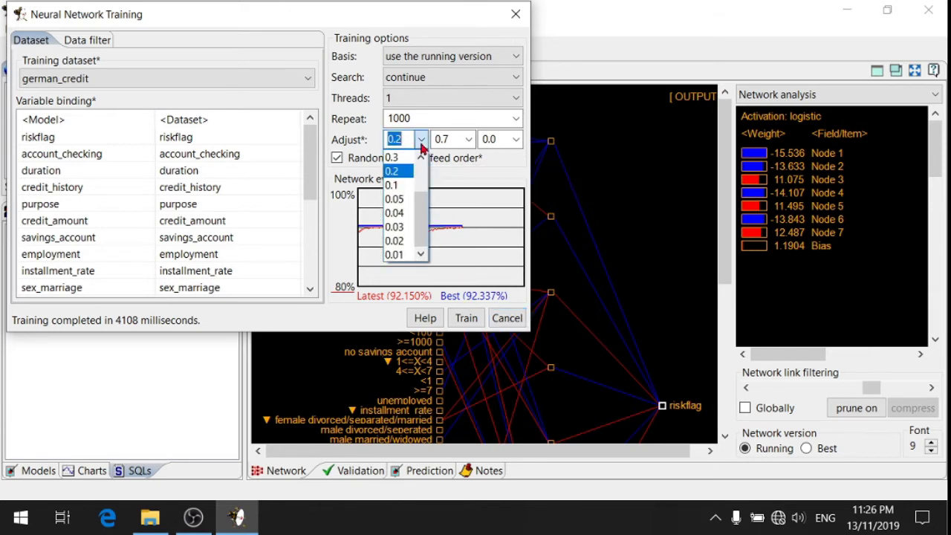
pyautogui.click(408, 192)
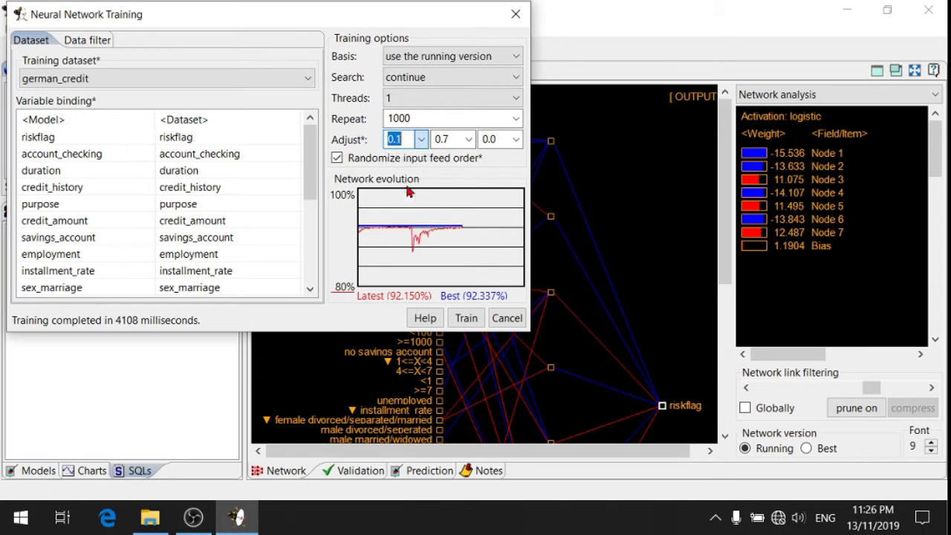
pyautogui.click(466, 318)
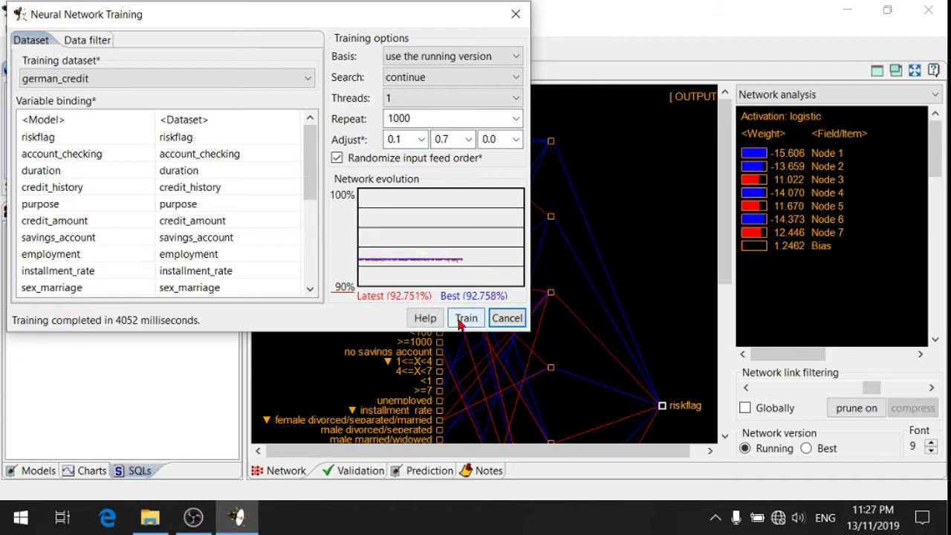
pyautogui.click(460, 319)
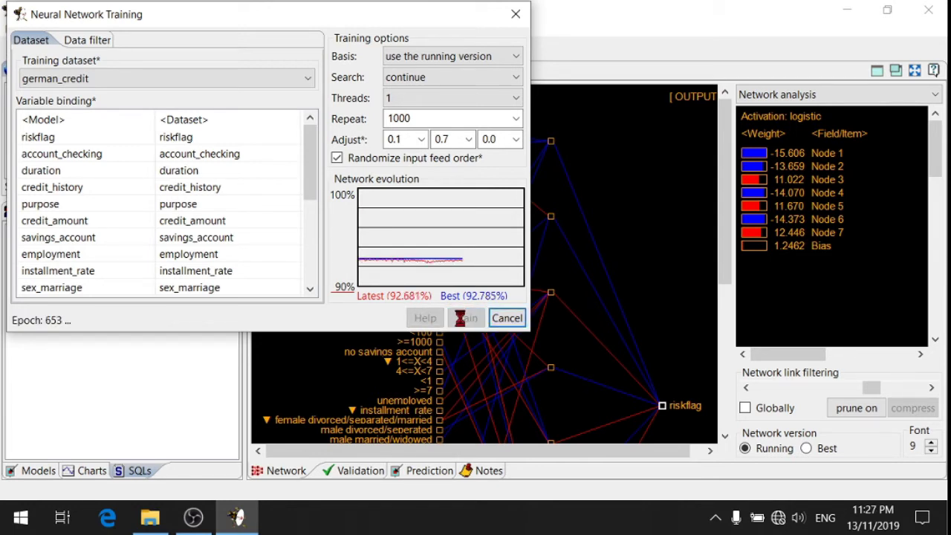
pyautogui.click(507, 318)
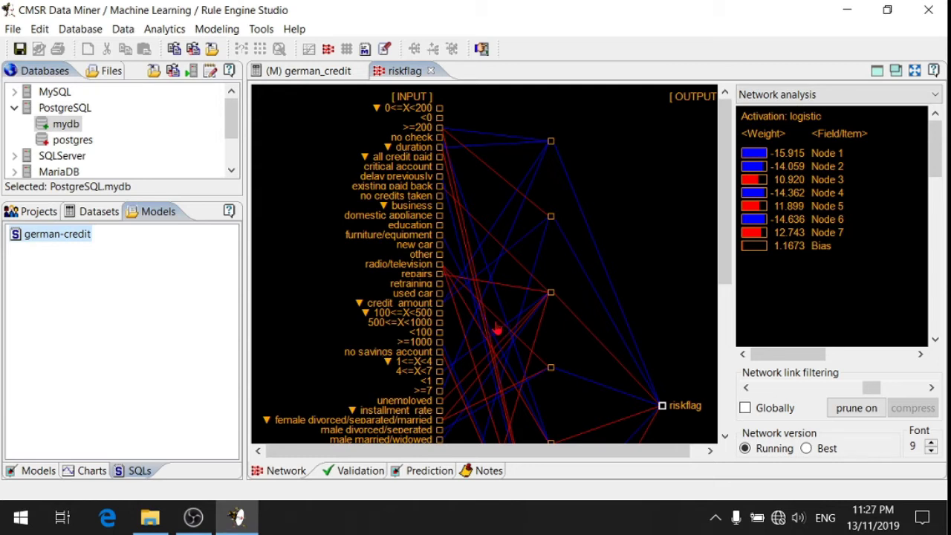
# - Save the trained neural network as a model named riskflag
pyautogui.click(21, 49)
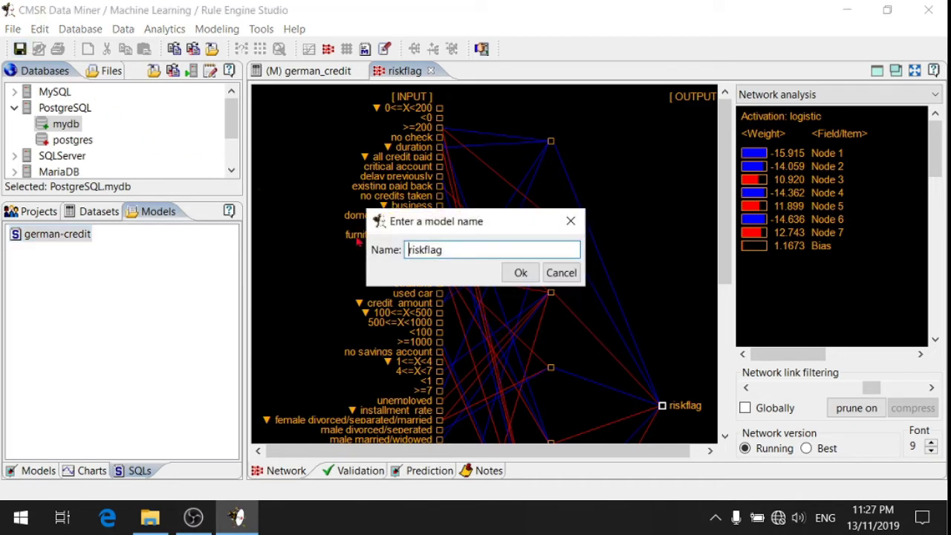
pyautogui.click(521, 275)
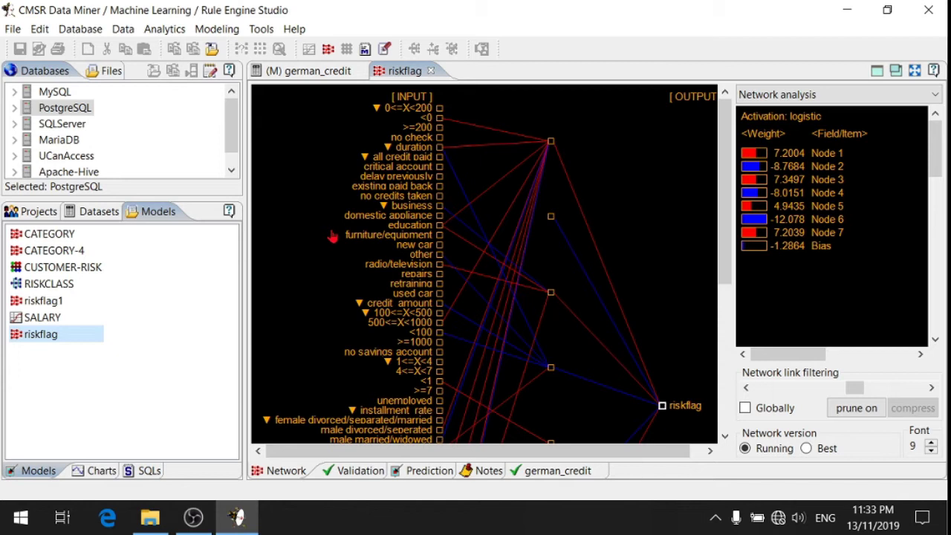
# - Select the mydb database under PostgreSQL and open a new SQL editor for it
pyautogui.click(14, 109)
pyautogui.click(58, 125)
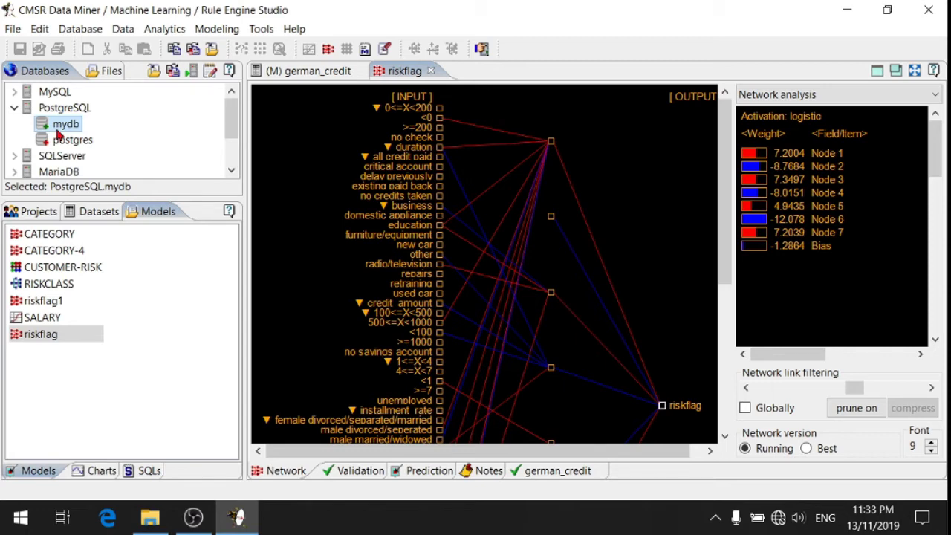
pyautogui.click(81, 29)
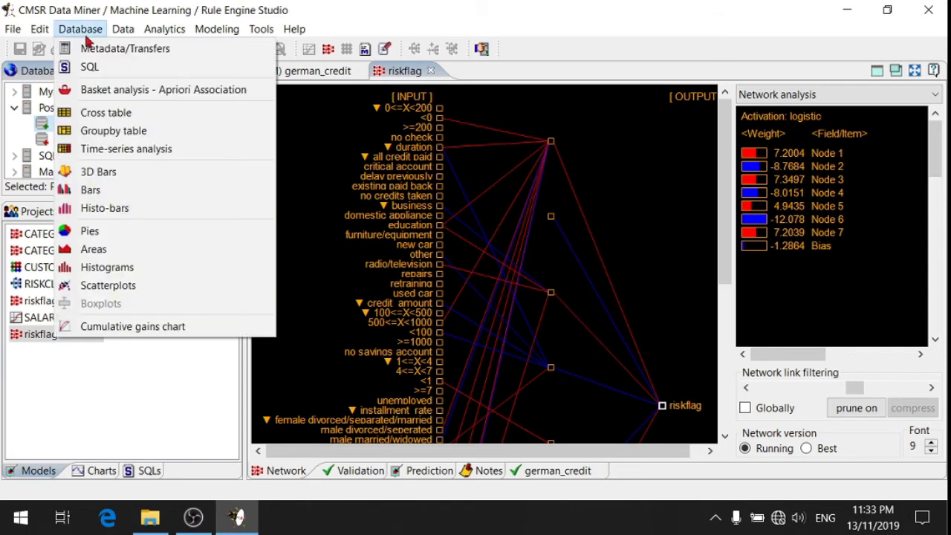
pyautogui.click(91, 68)
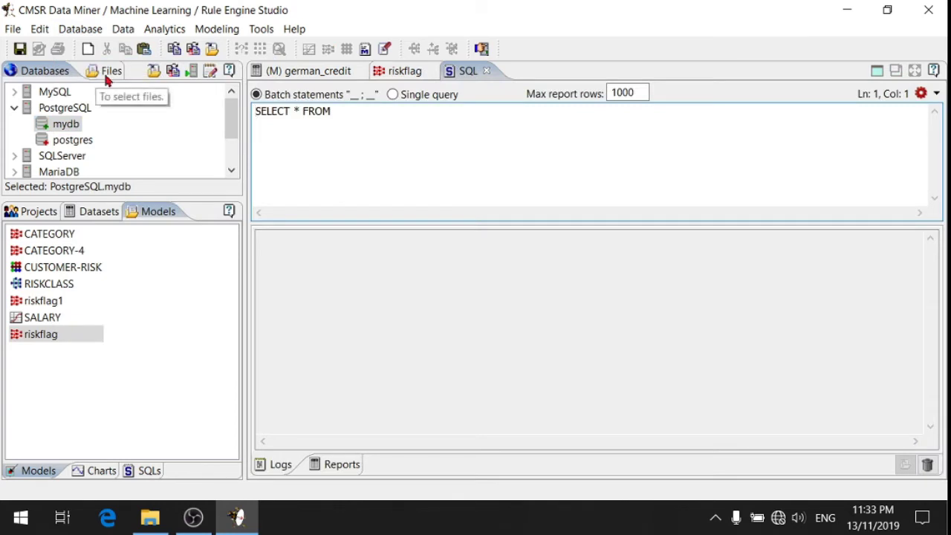
# - Replace the default query with a pasted ALTER TABLE "german_credit" statement adding a FLOAT column "Model1Score"
pyautogui.moveTo(253, 112); pyautogui.dragTo(380, 112)
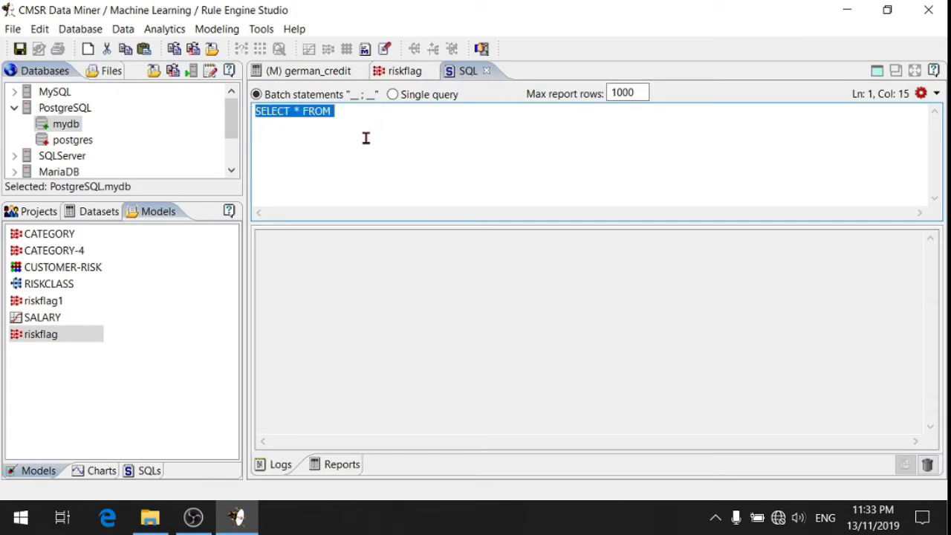
pyautogui.rightClick(365, 140)
pyautogui.click(408, 203)
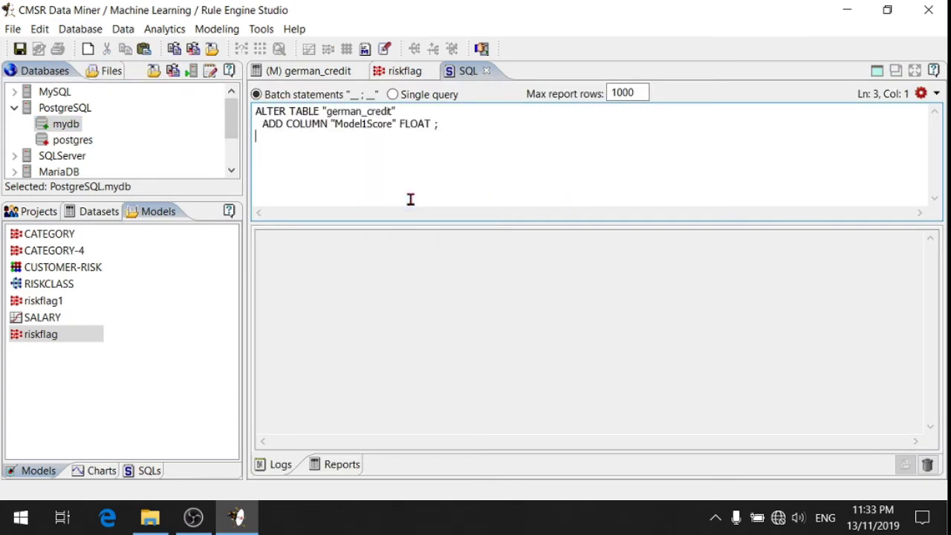
# - Execute the ALTER TABLE statement that adds the "Model1Score" column and confirm the execution
pyautogui.doubleClick(360, 124)
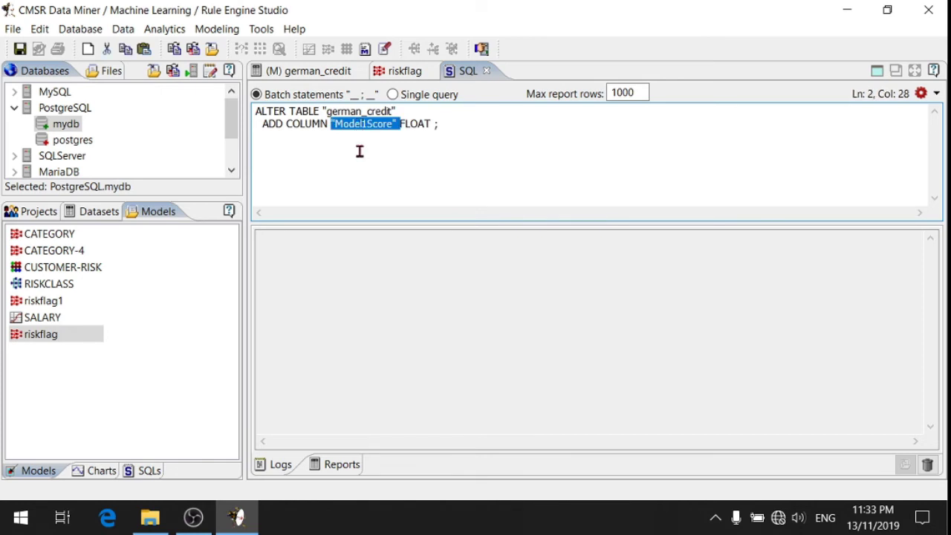
pyautogui.click(481, 48)
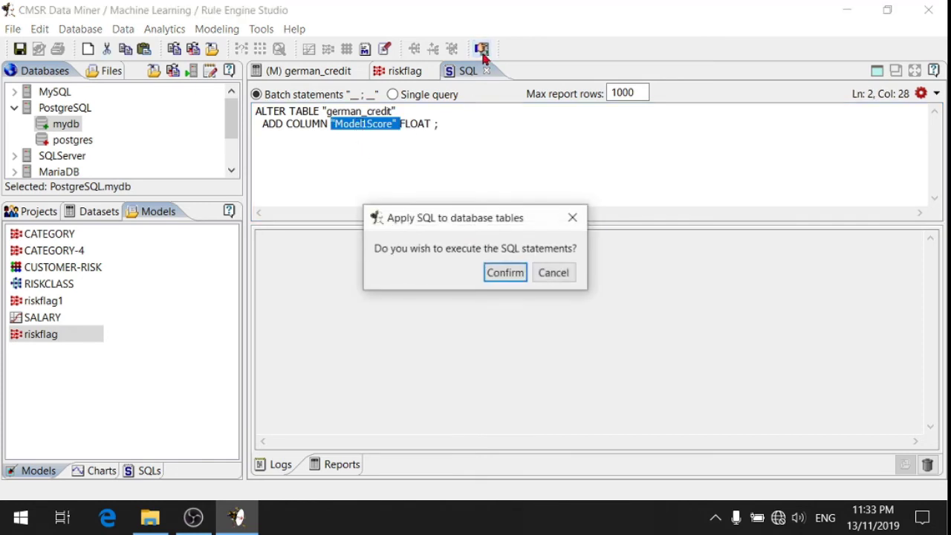
pyautogui.click(514, 277)
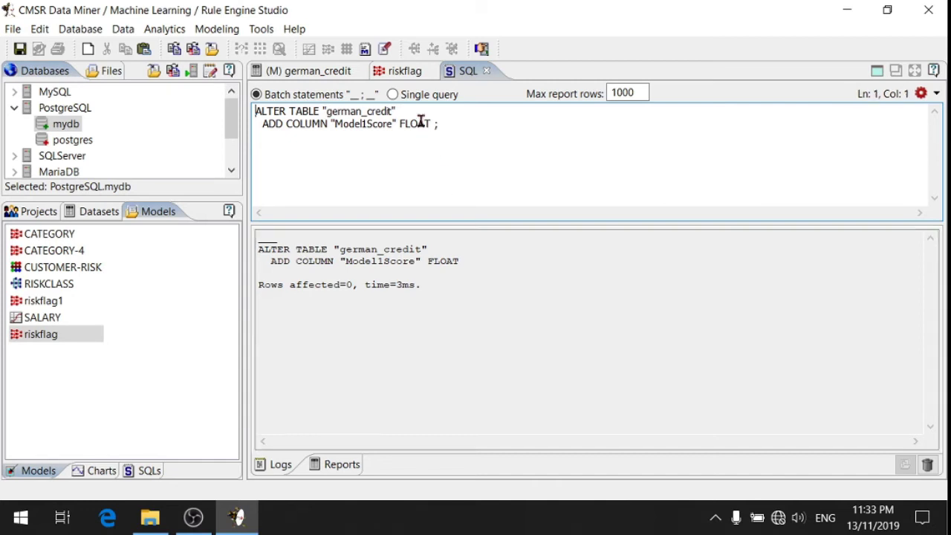
# - Set up applying the best version of the riskflag network to the german_credit table in the public schema
pyautogui.click(405, 73)
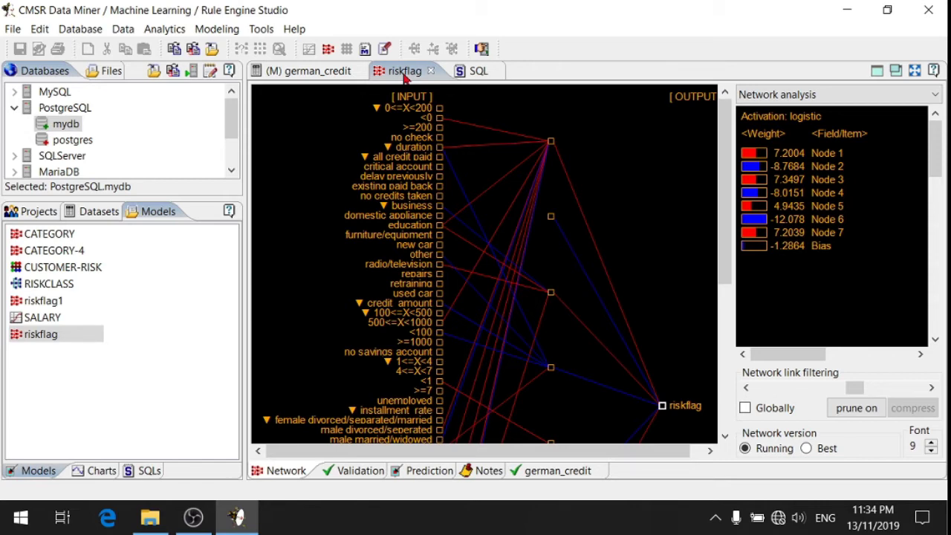
pyautogui.click(482, 50)
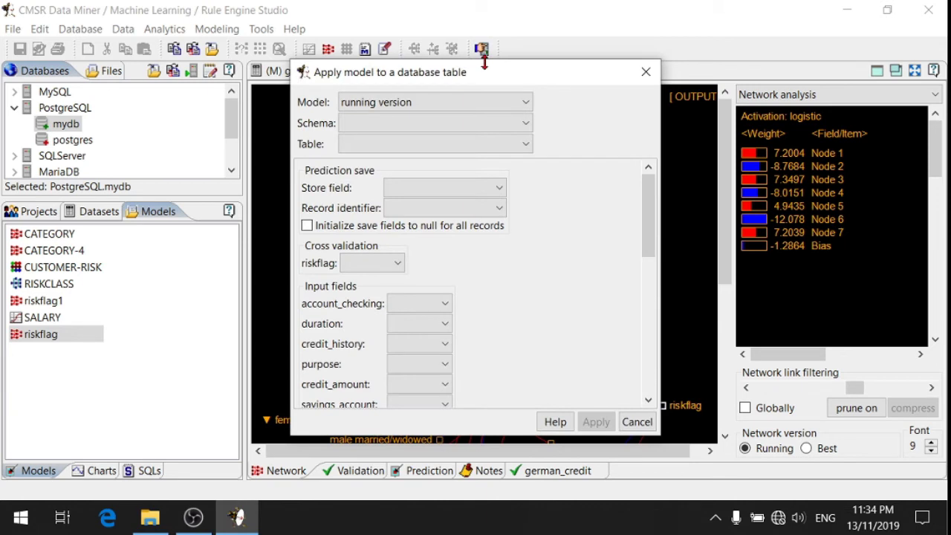
pyautogui.click(529, 104)
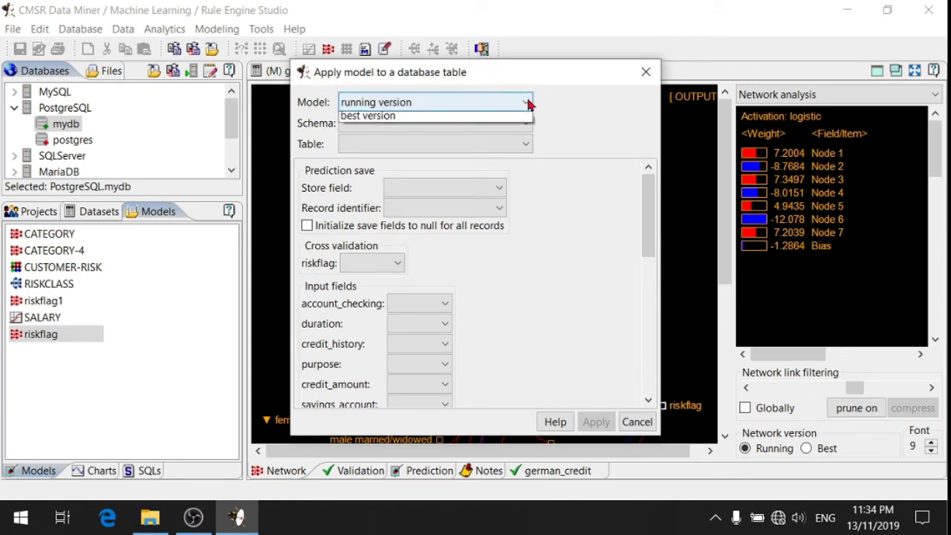
pyautogui.click(510, 132)
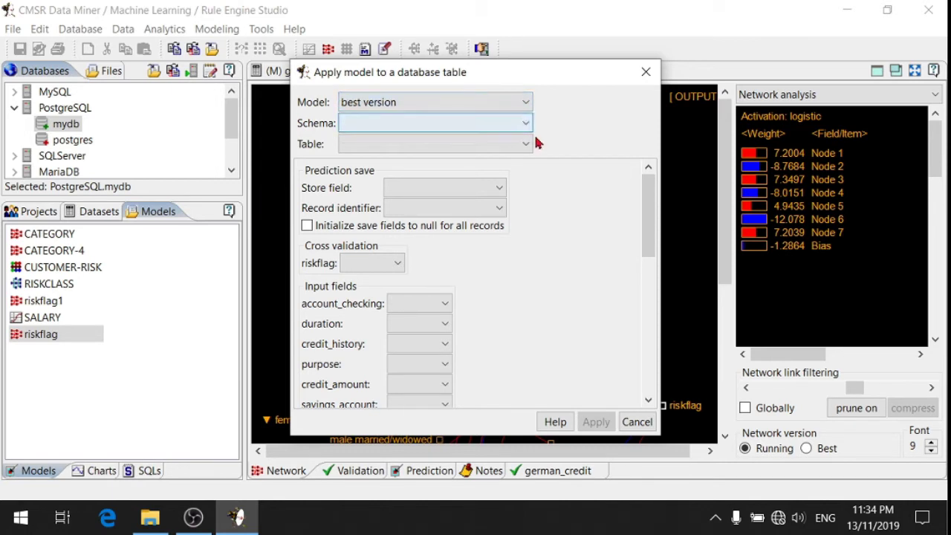
pyautogui.click(528, 125)
pyautogui.click(514, 183)
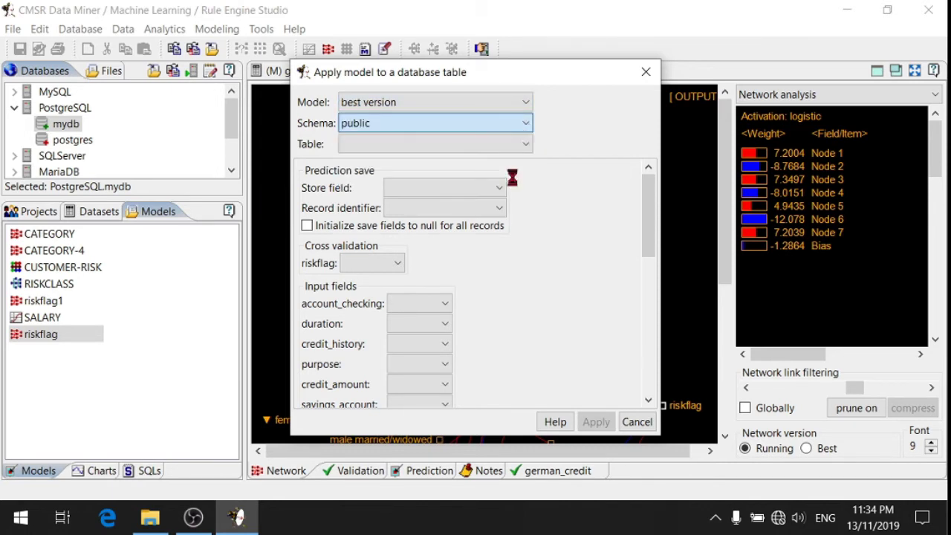
pyautogui.click(525, 147)
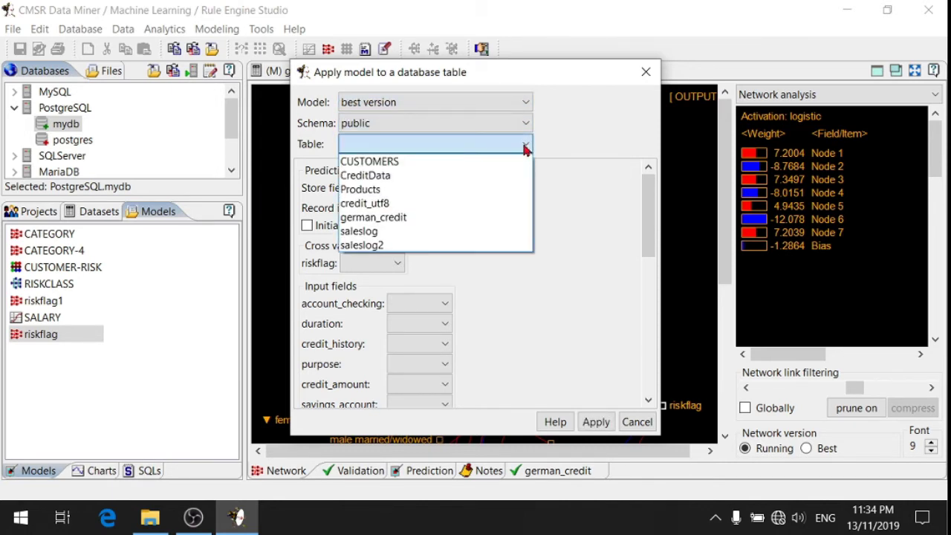
pyautogui.click(512, 217)
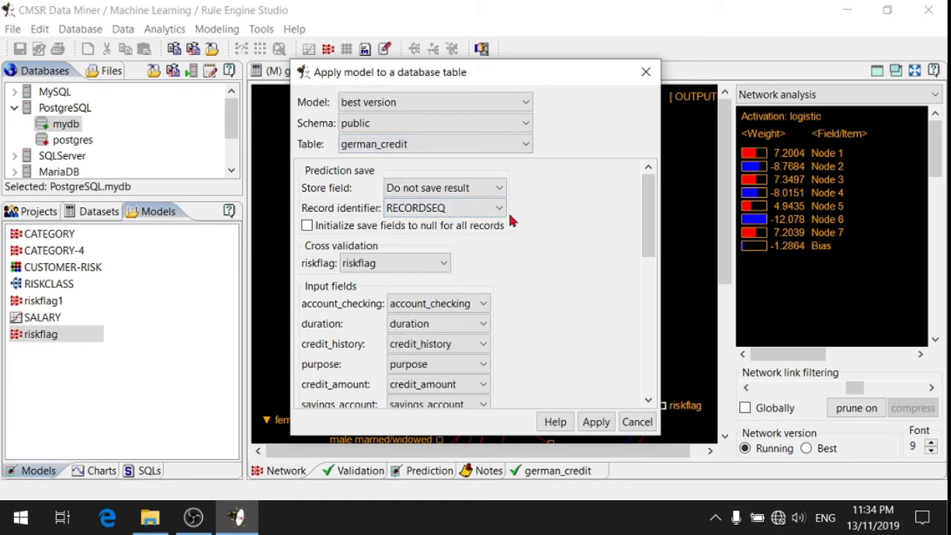
# - Store the predictions in Model1Score with RECORDSEQ as record identifier, and apply the model to the table
pyautogui.click(496, 190)
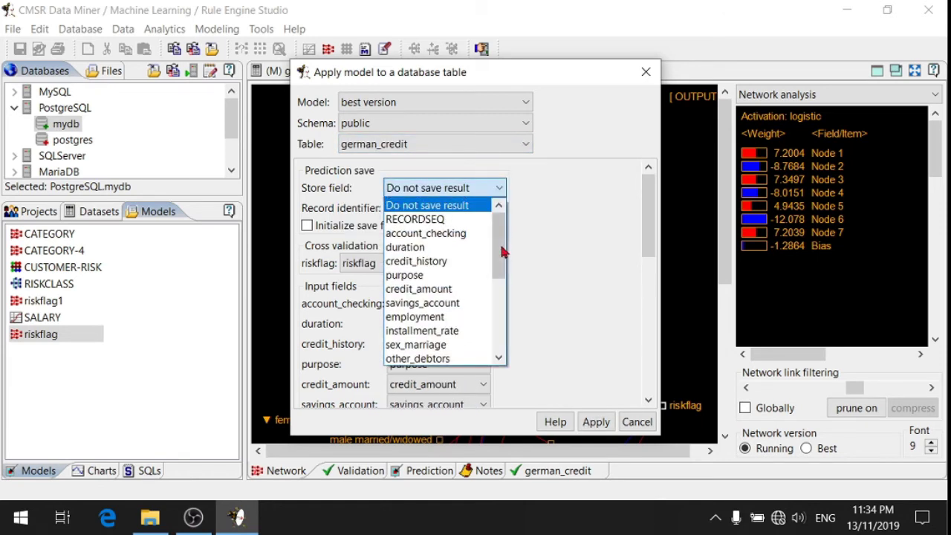
pyautogui.moveTo(500, 245); pyautogui.dragTo(499, 350)
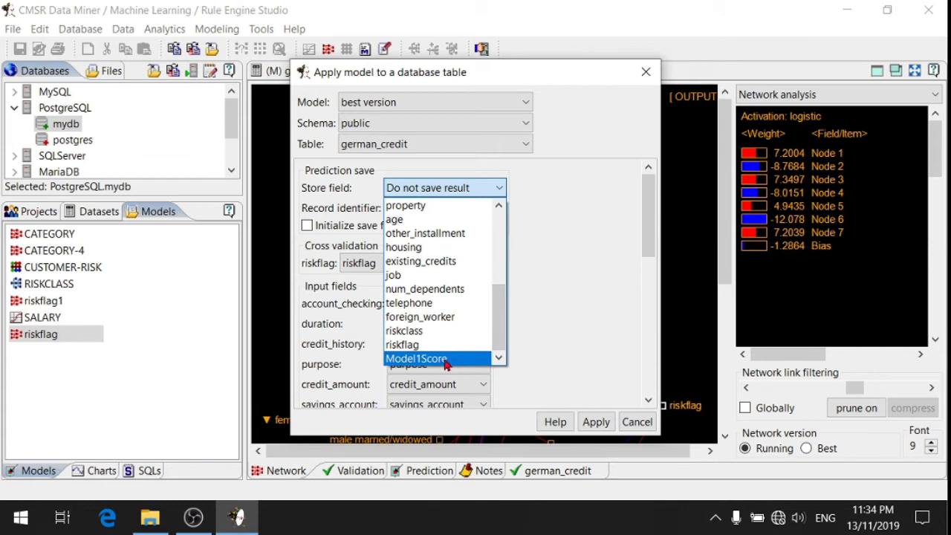
pyautogui.click(450, 361)
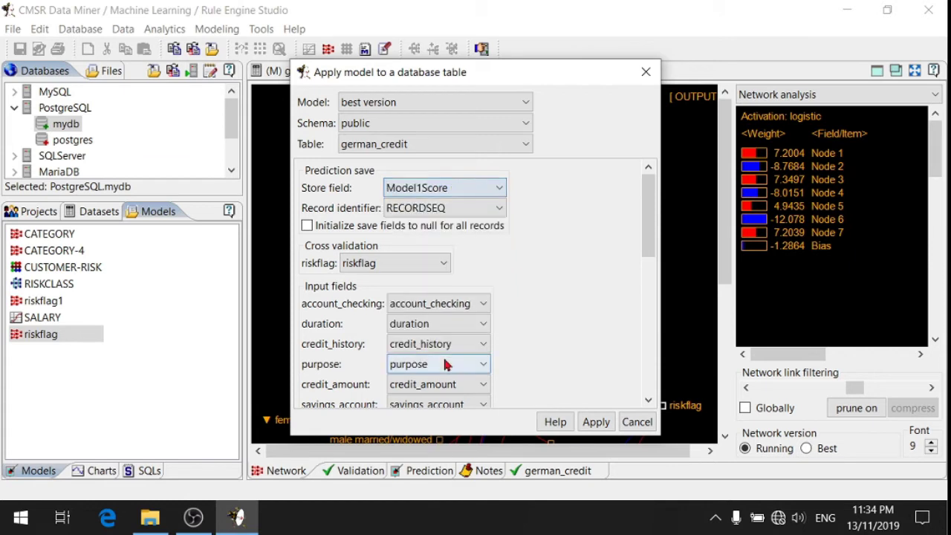
pyautogui.click(498, 209)
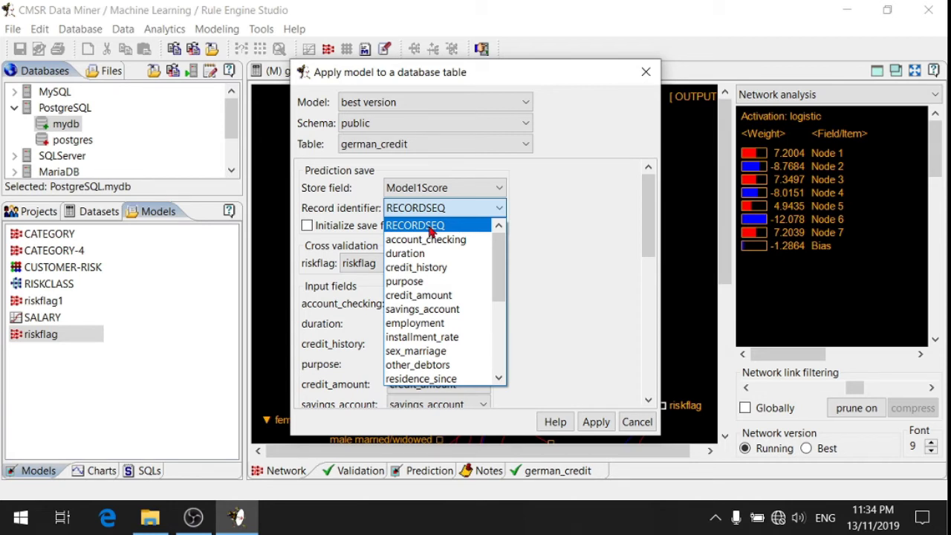
pyautogui.click(431, 226)
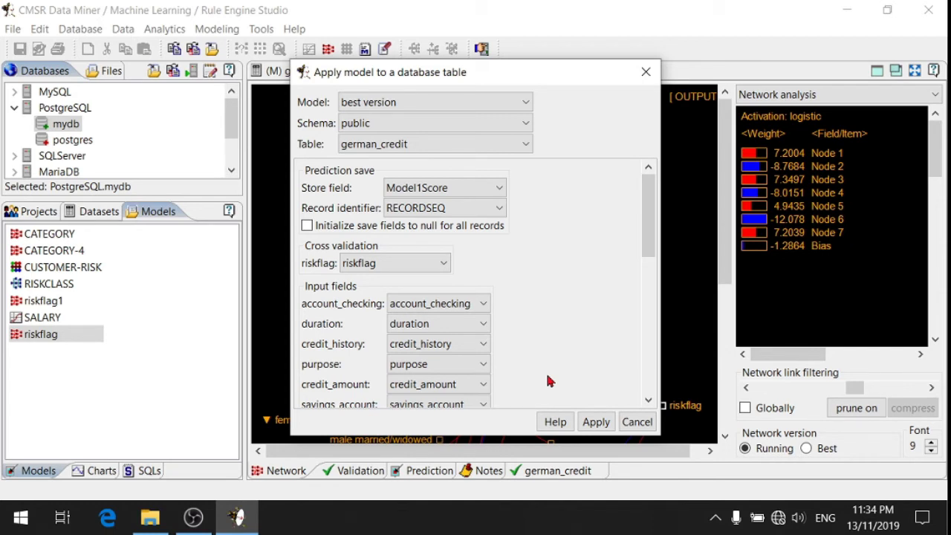
pyautogui.click(599, 422)
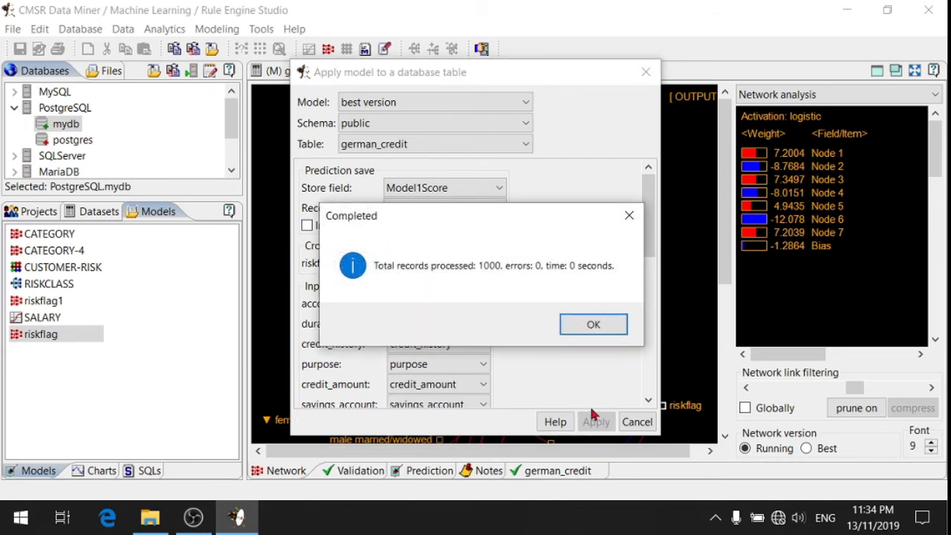
pyautogui.click(592, 326)
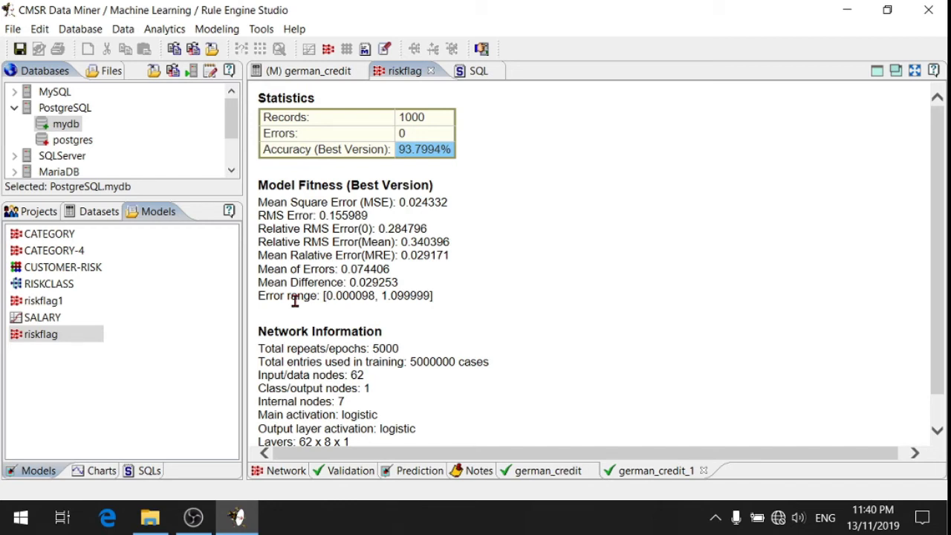
# - Start a database scatterplot for mydb using the german_credit table of the public schema
pyautogui.click(72, 126)
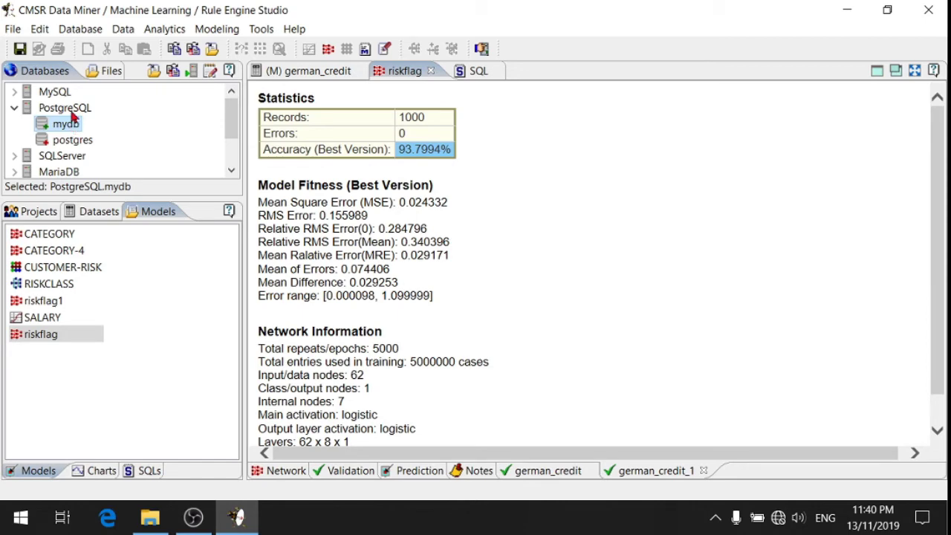
pyautogui.click(81, 30)
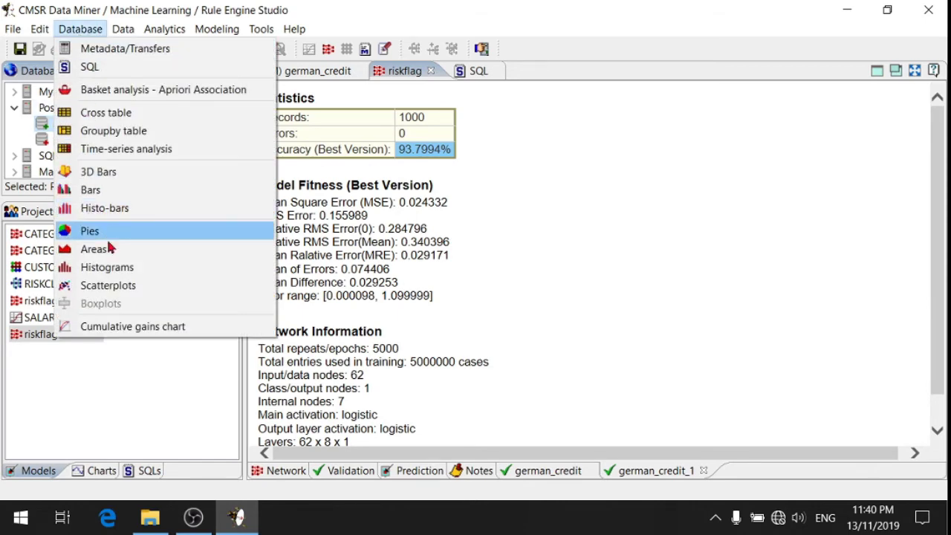
pyautogui.click(115, 285)
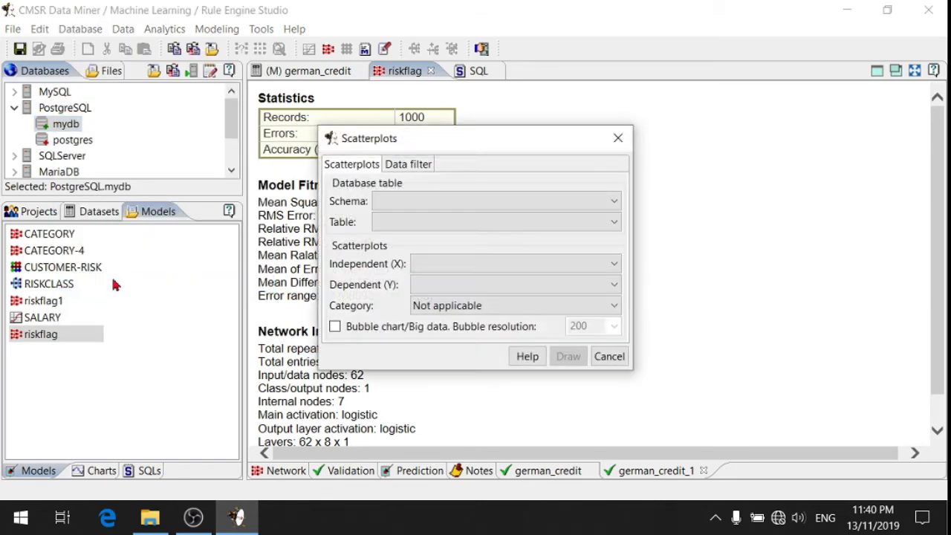
pyautogui.click(614, 201)
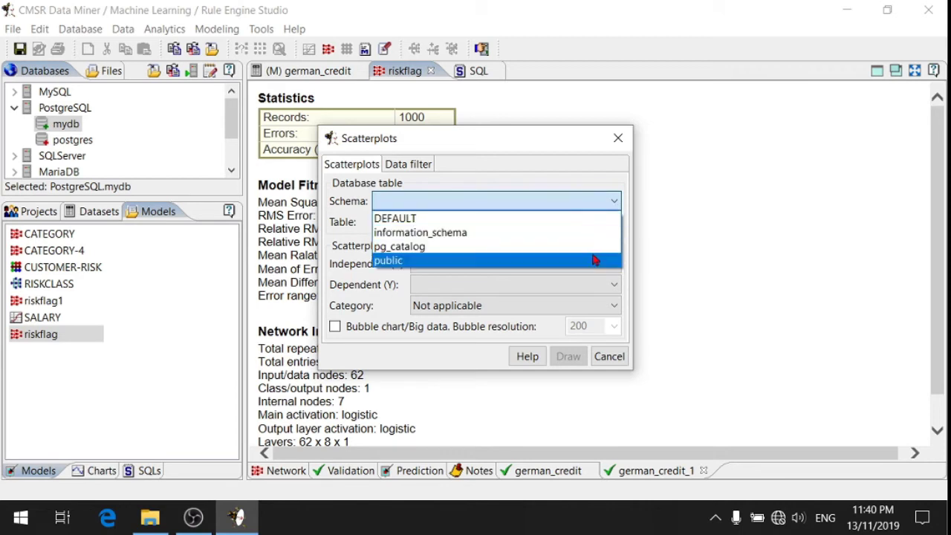
pyautogui.click(594, 260)
pyautogui.click(613, 223)
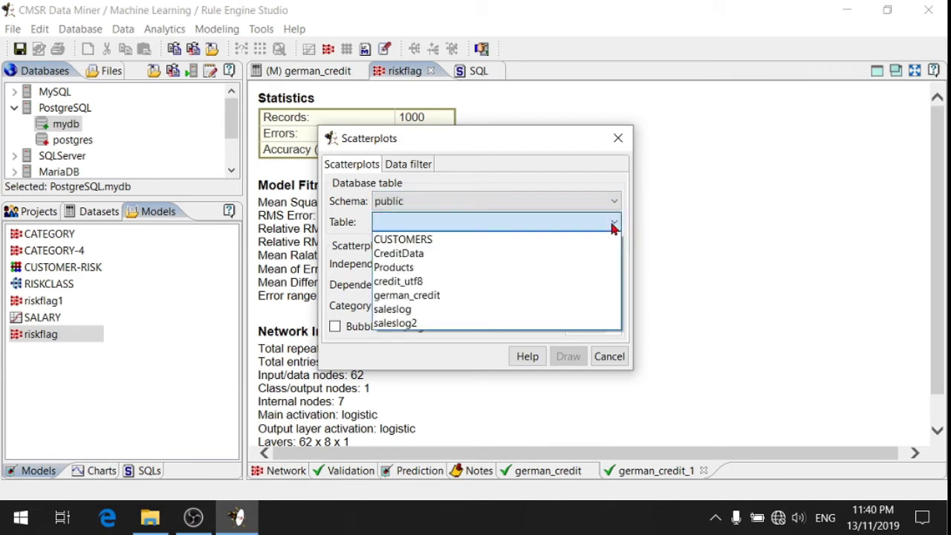
pyautogui.click(595, 296)
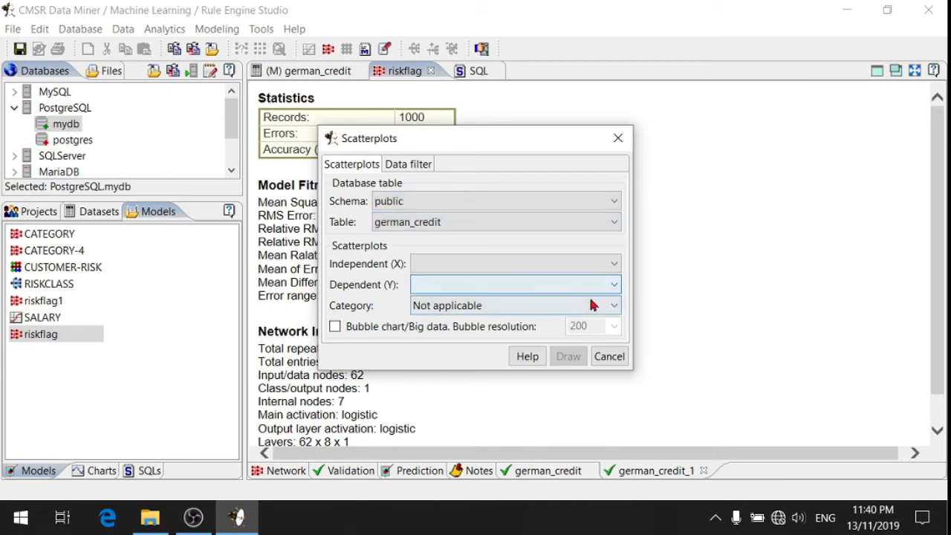
# - Draw the scatterplot with RECORDSEQ as independent X, Model1Score as dependent Y and riskclass as category
pyautogui.click(615, 265)
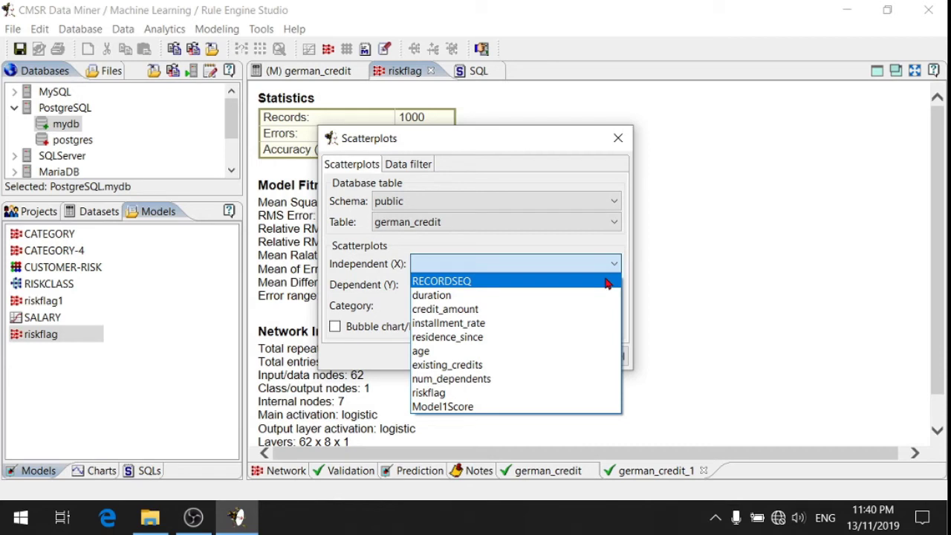
pyautogui.click(607, 283)
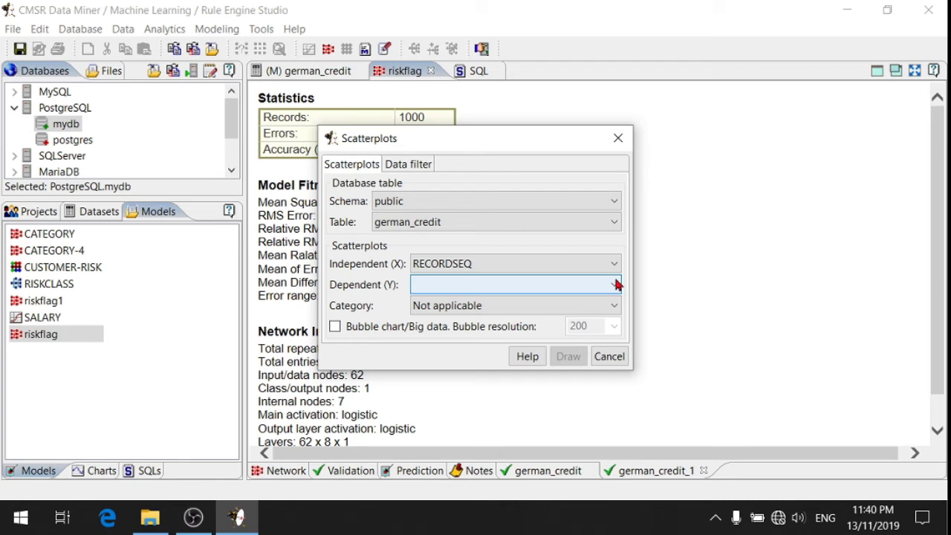
pyautogui.click(616, 284)
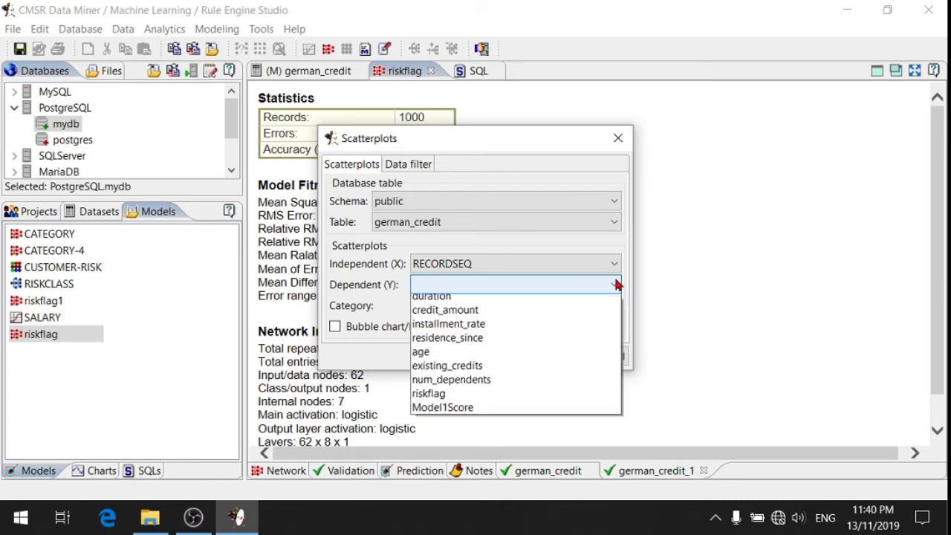
pyautogui.click(546, 429)
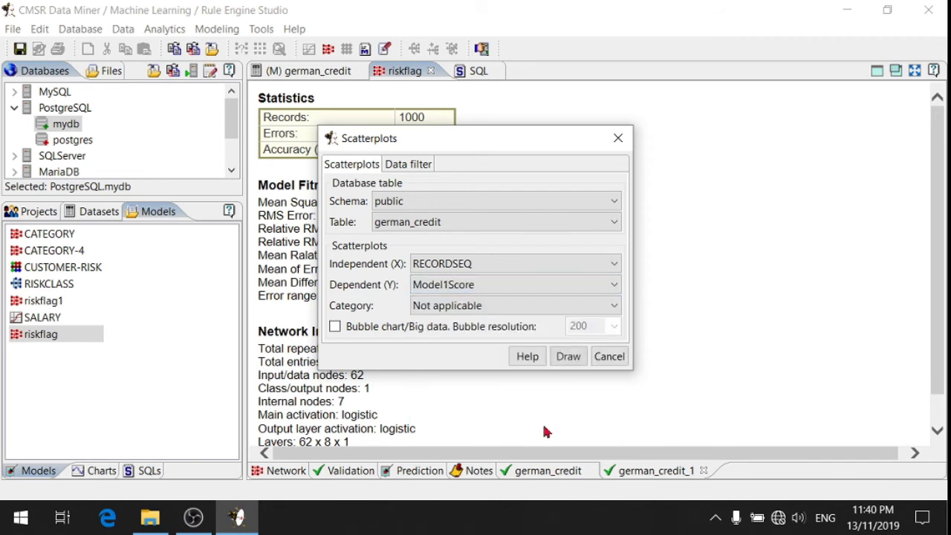
pyautogui.click(615, 315)
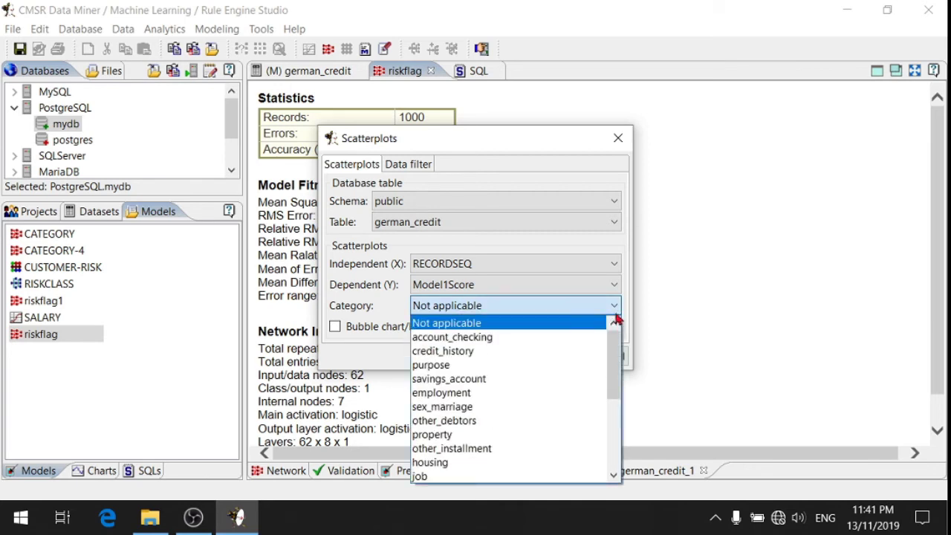
pyautogui.scroll(-4, 599, 336)
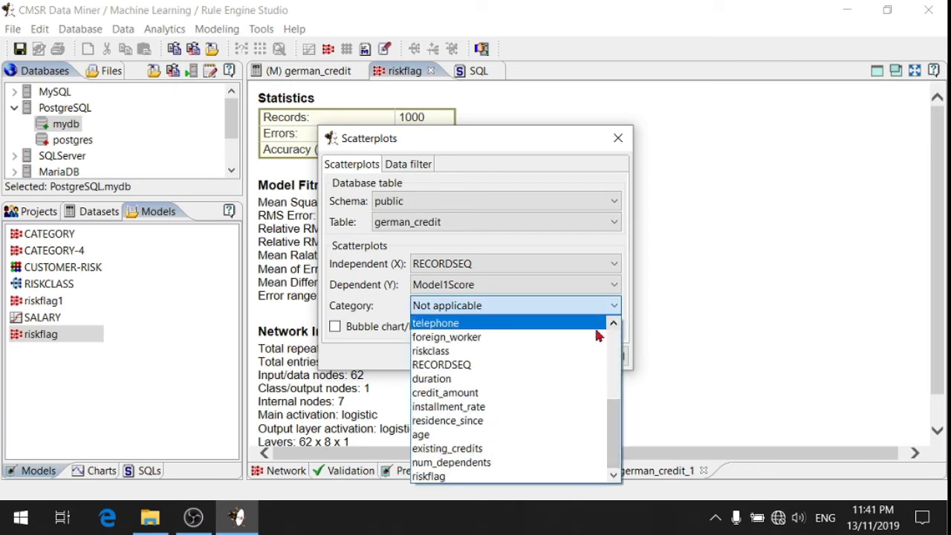
pyautogui.click(513, 351)
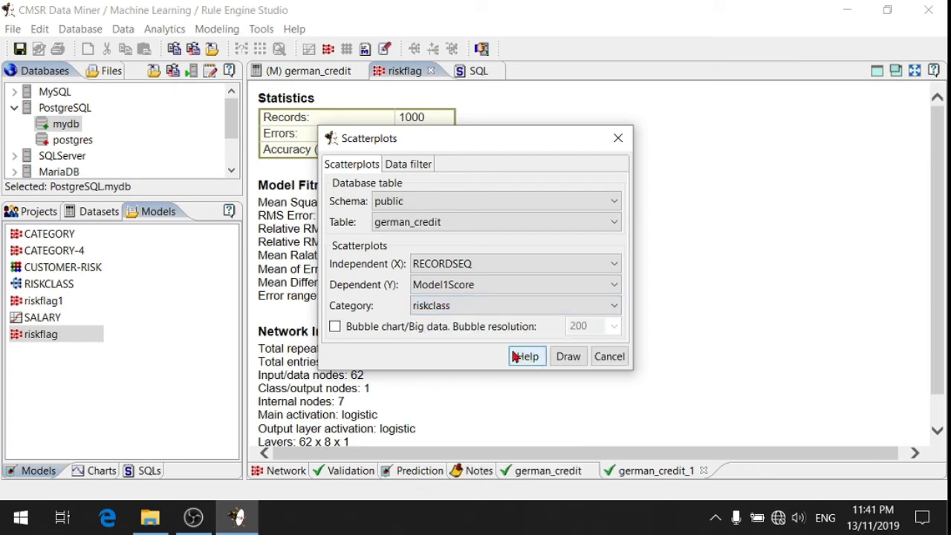
pyautogui.click(566, 359)
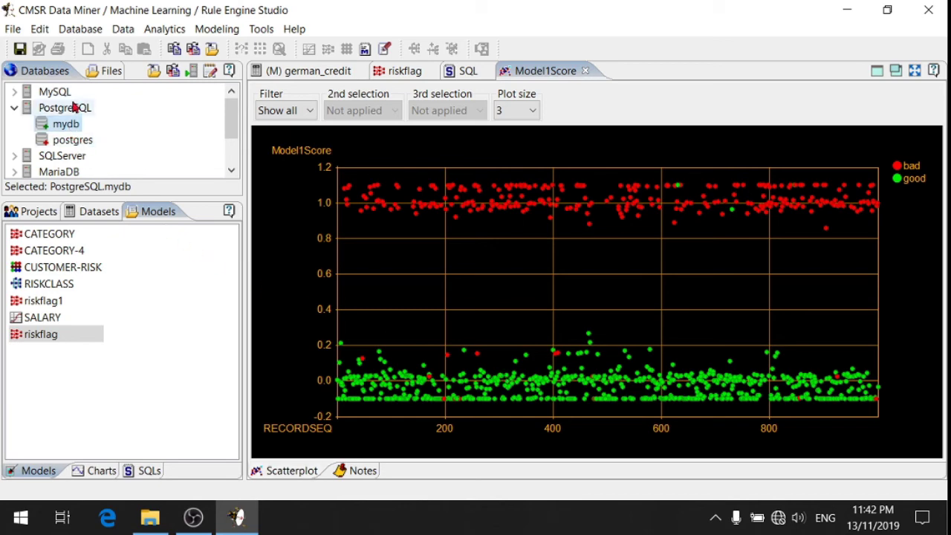
# - Start a database histogram for mydb using the german_credit table of the public schema
pyautogui.click(75, 32)
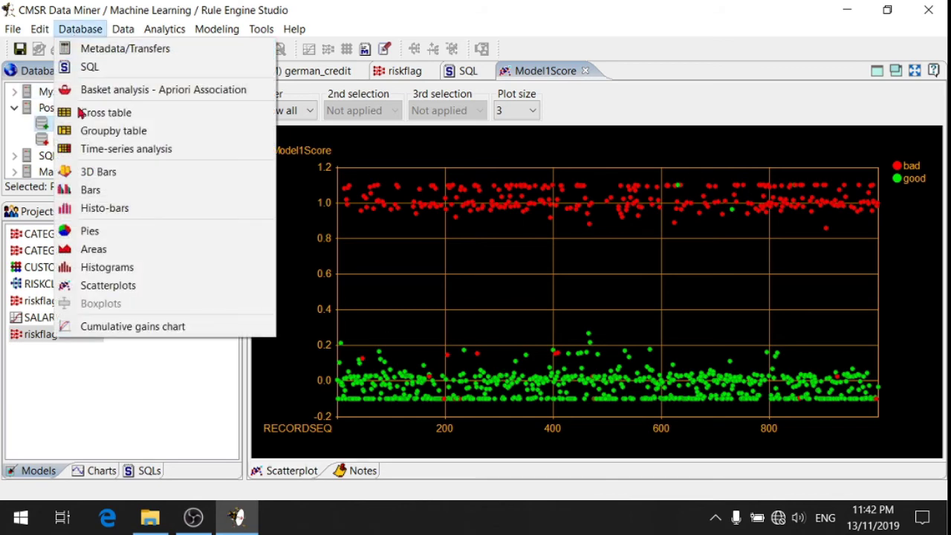
pyautogui.click(99, 267)
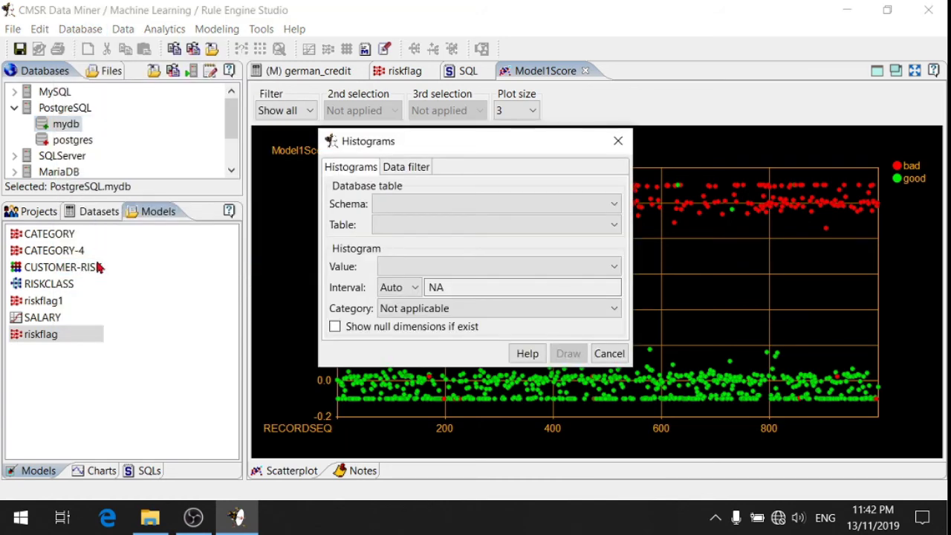
pyautogui.click(592, 209)
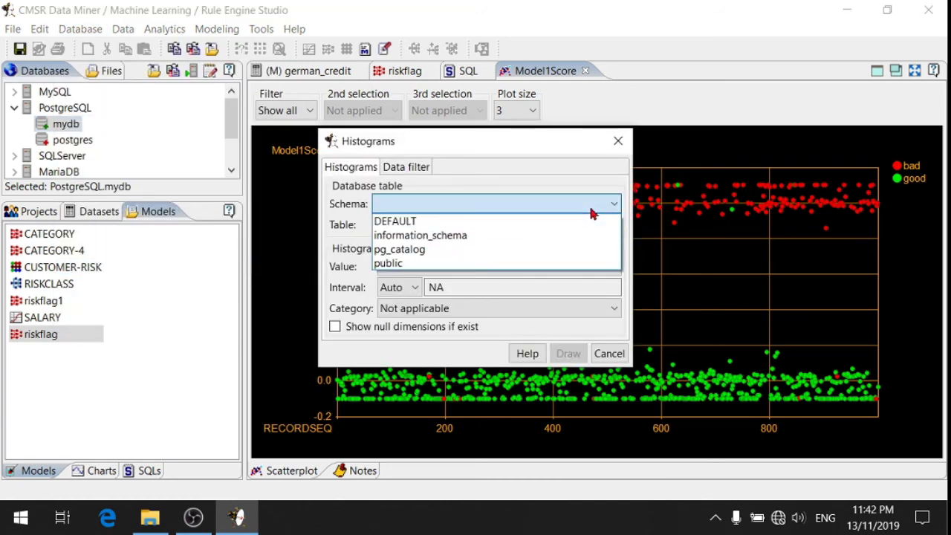
pyautogui.click(573, 263)
pyautogui.click(617, 227)
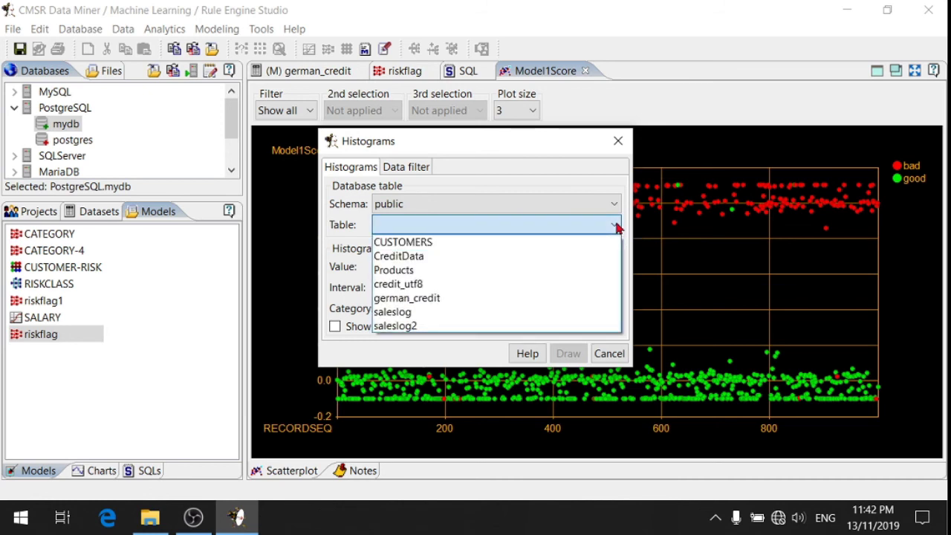
pyautogui.click(594, 297)
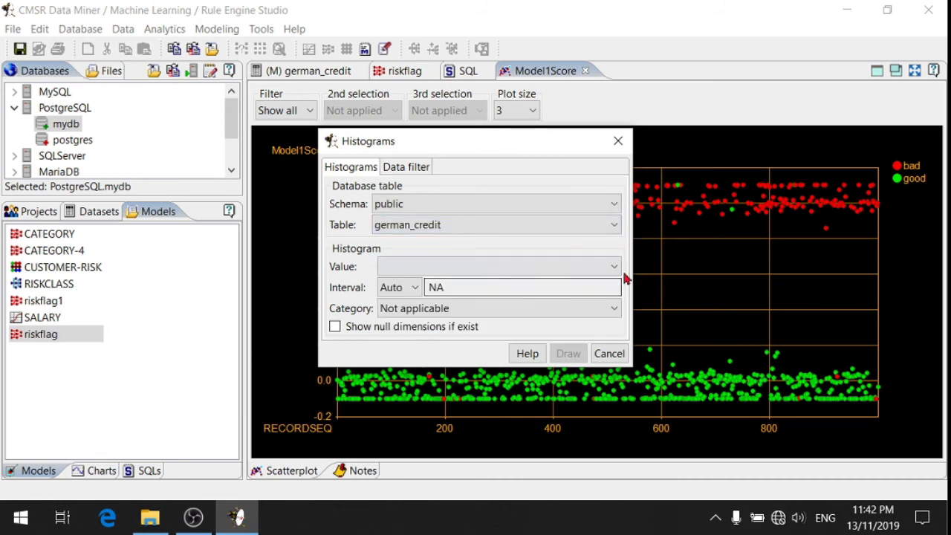
# - Draw the histogram with Model1Score as value and riskclass as category, keeping the automatic interval
pyautogui.click(617, 269)
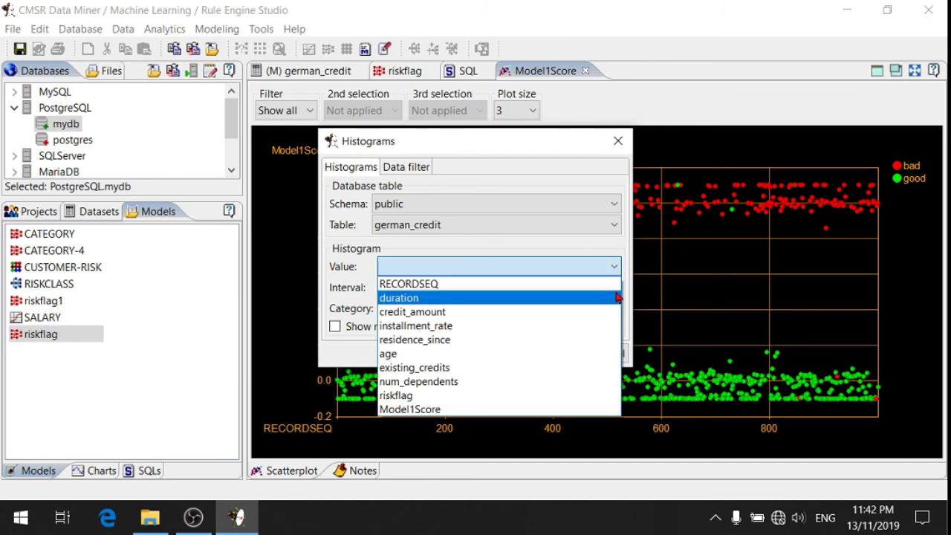
pyautogui.click(599, 409)
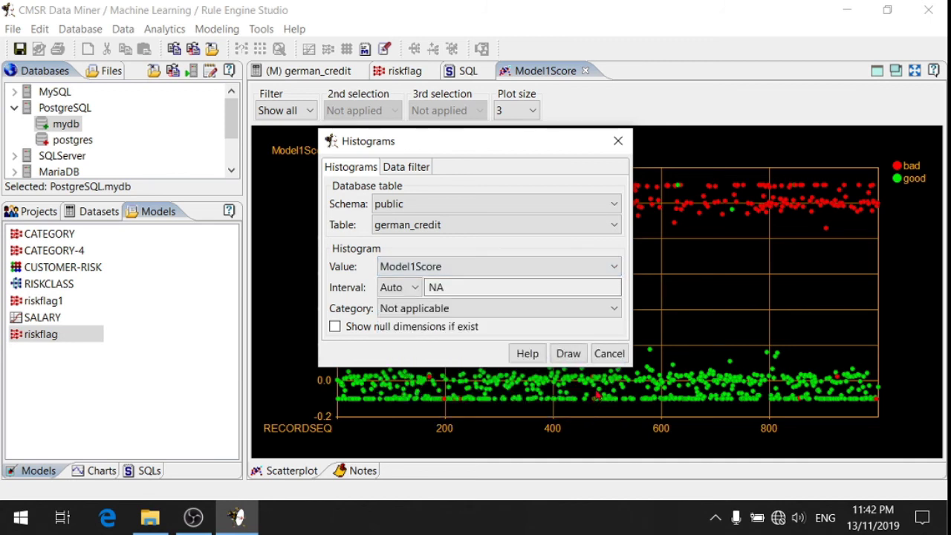
pyautogui.click(614, 310)
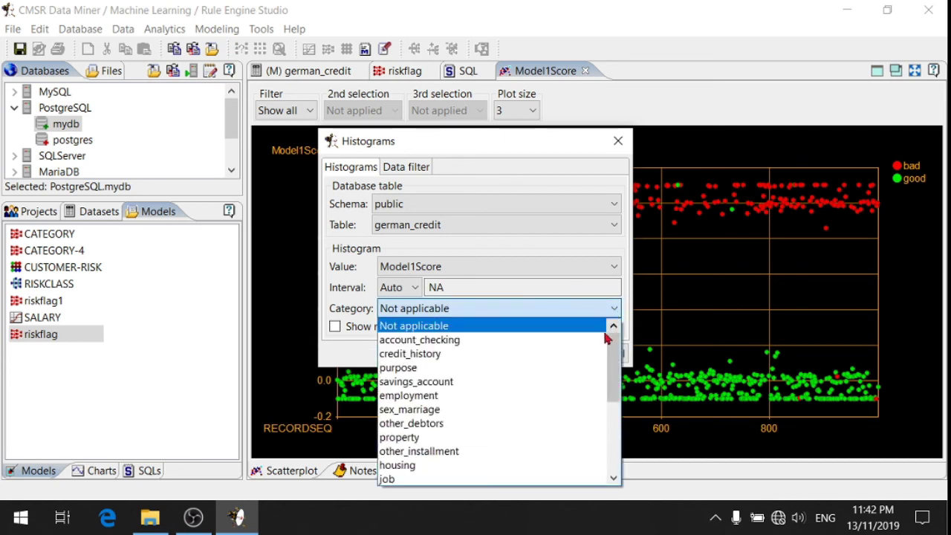
pyautogui.scroll(-4, 605, 338)
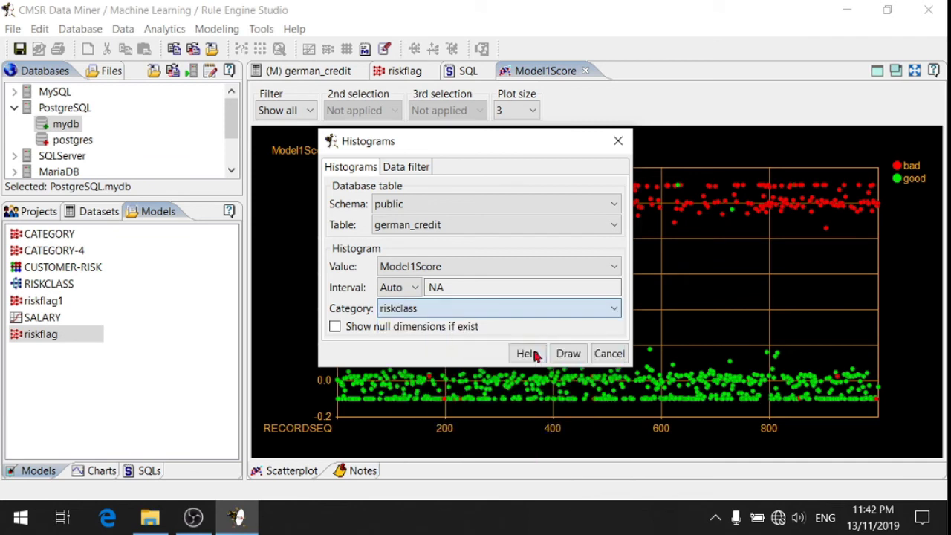
pyautogui.click(536, 354)
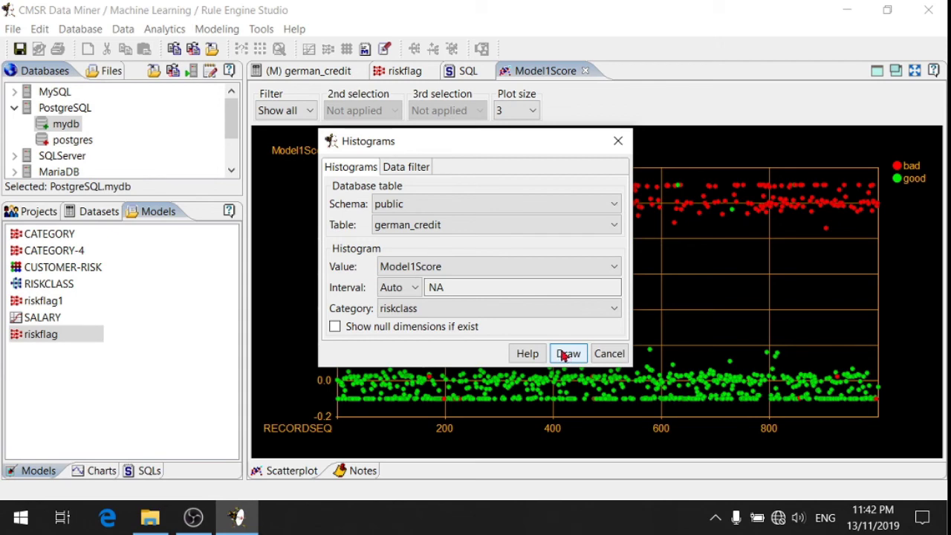
pyautogui.click(564, 355)
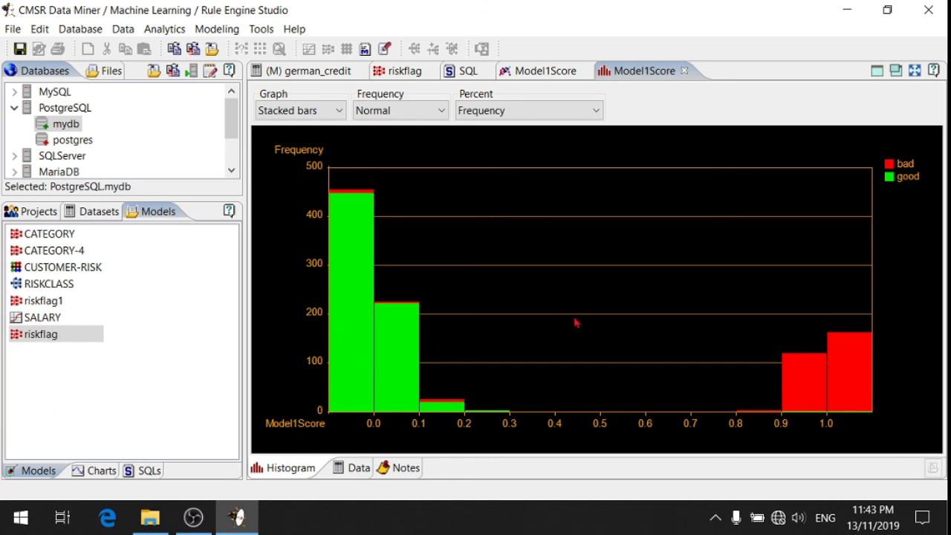
# - Switch the Model1Score histogram's percent display to Categoric proportion
pyautogui.click(591, 112)
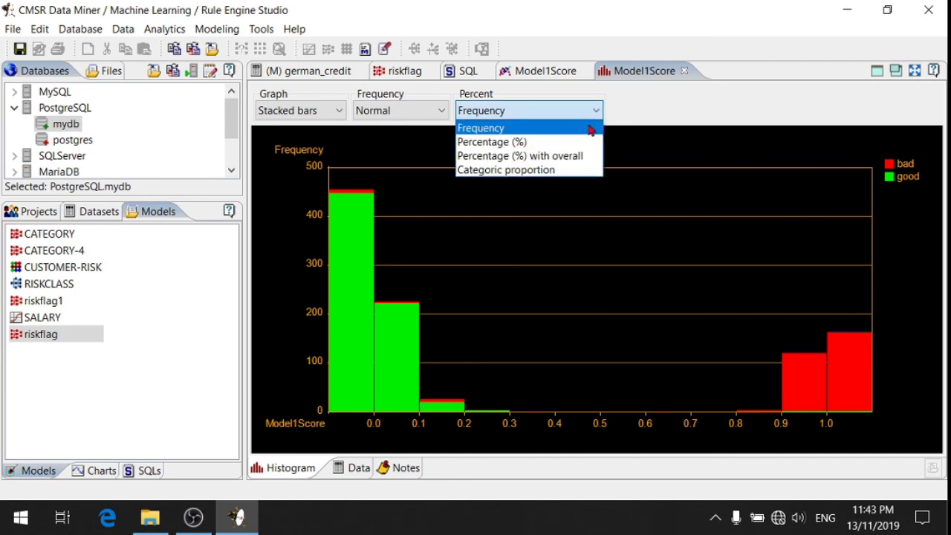
pyautogui.click(579, 170)
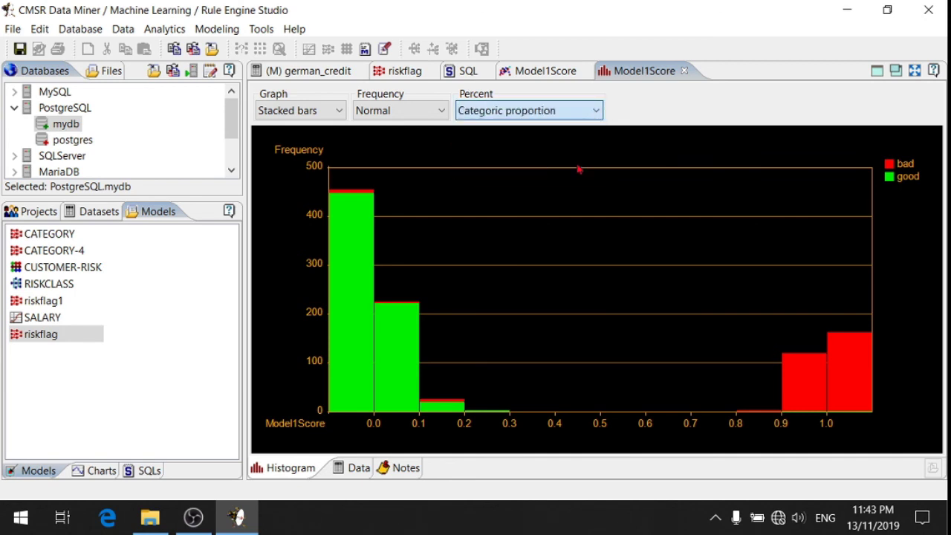